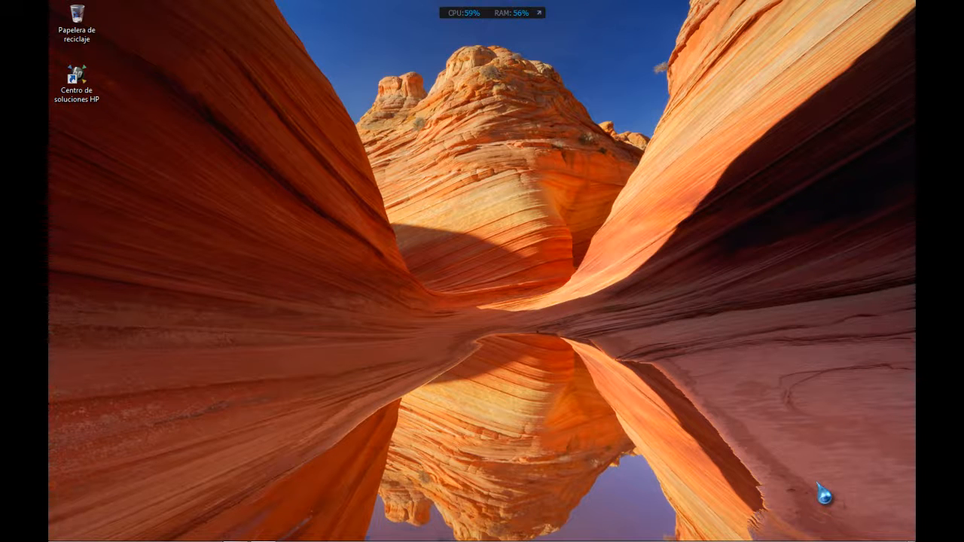
Launch Firefox from the Windows taskbar.
mouse_move(177, 539)
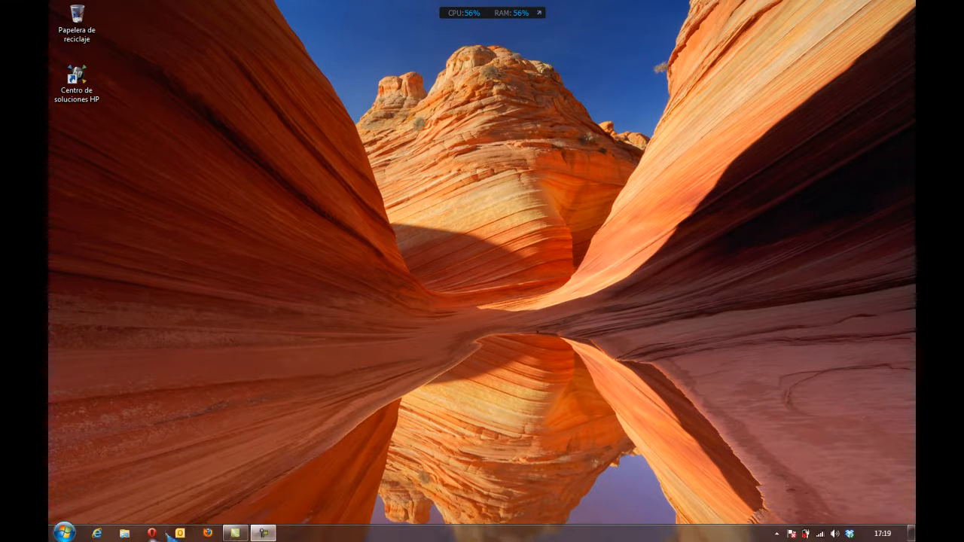
left_click(207, 534)
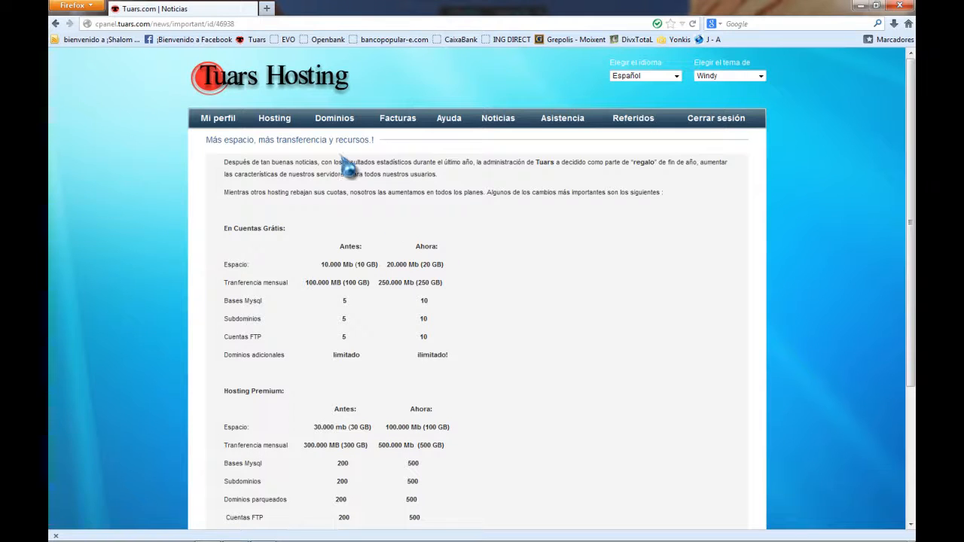
Enter the discipuladovalencia.tuars.com hosting account and open its live site in a new tab.
left_click(260, 126)
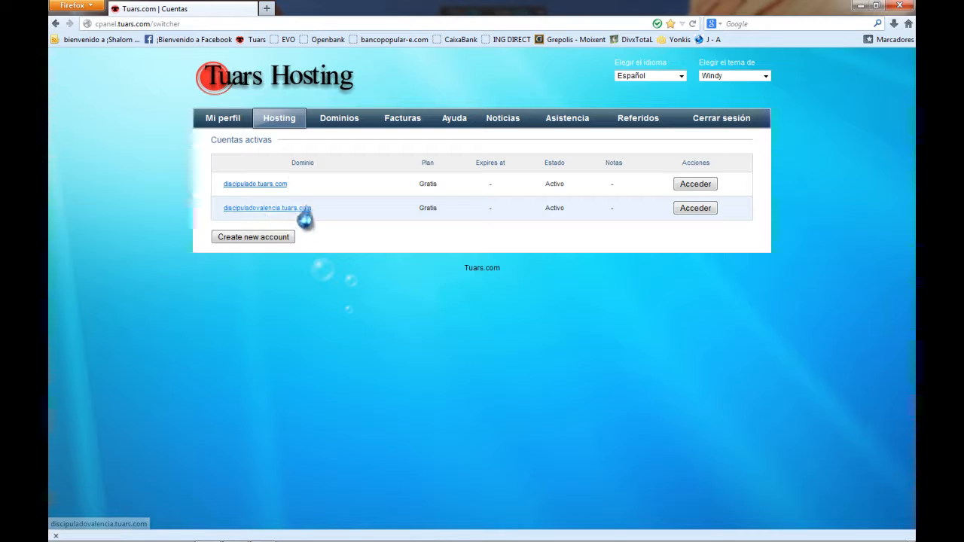
left_click(688, 215)
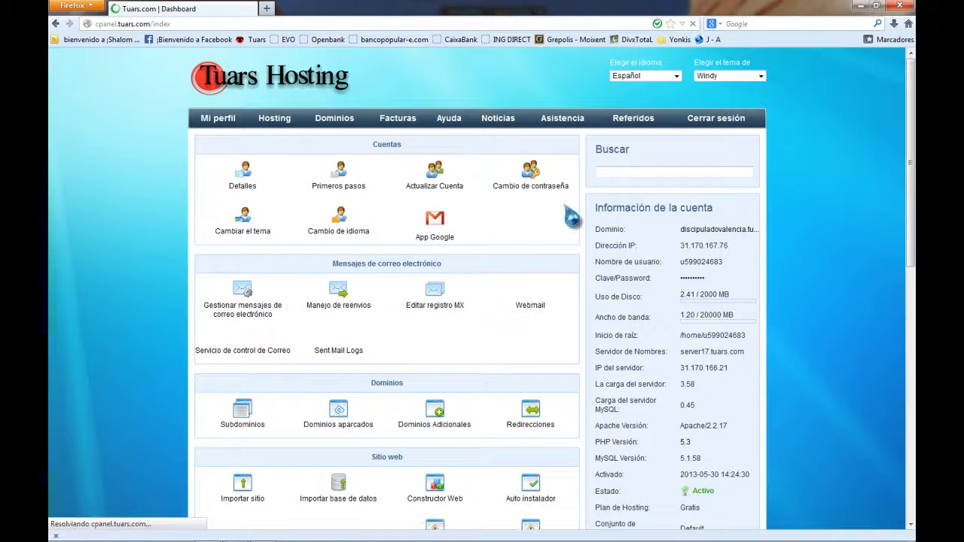
left_click(719, 230)
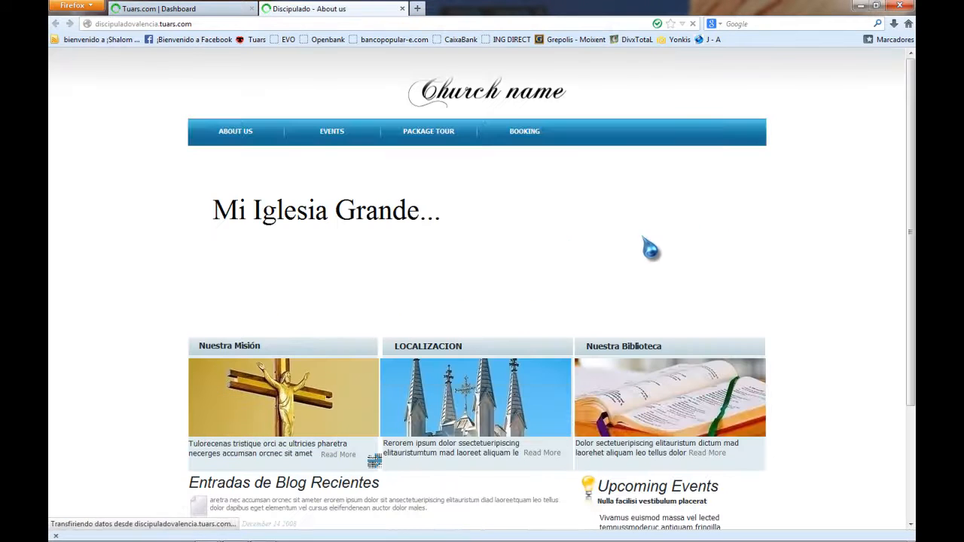
Back on the hosting dashboard, open Auto instalador under Sitio web.
left_click(226, 10)
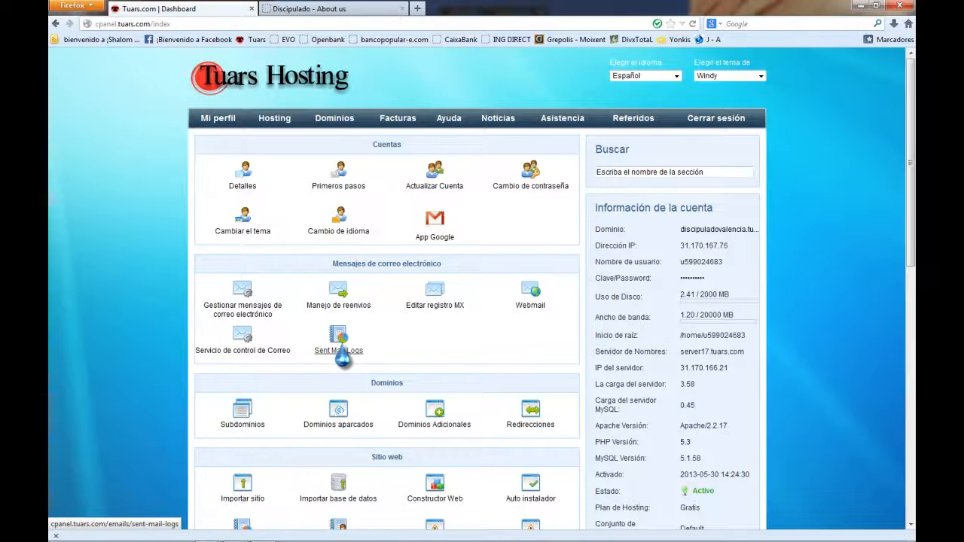
scroll(339, 355, "down", 3)
scroll(348, 355, "down", 4)
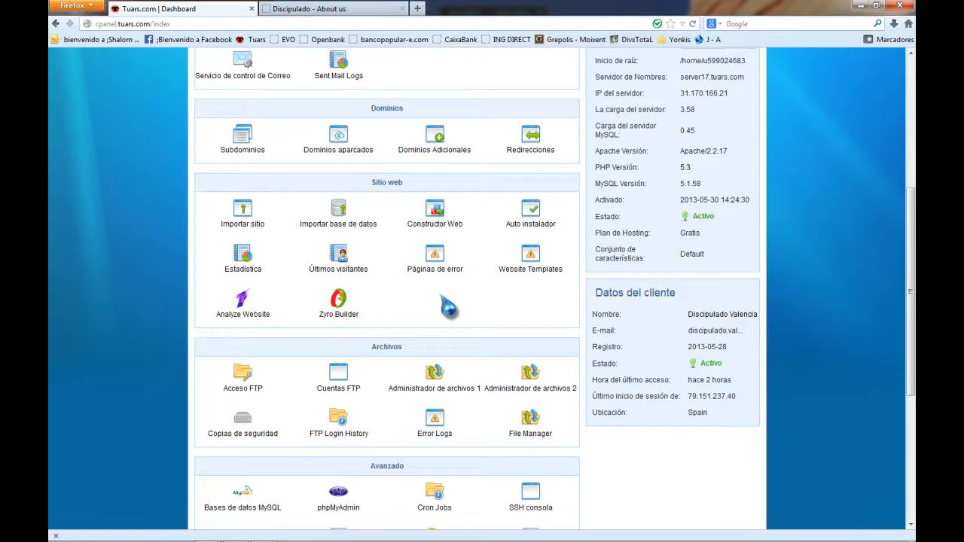
scroll(444, 306, "up", 2)
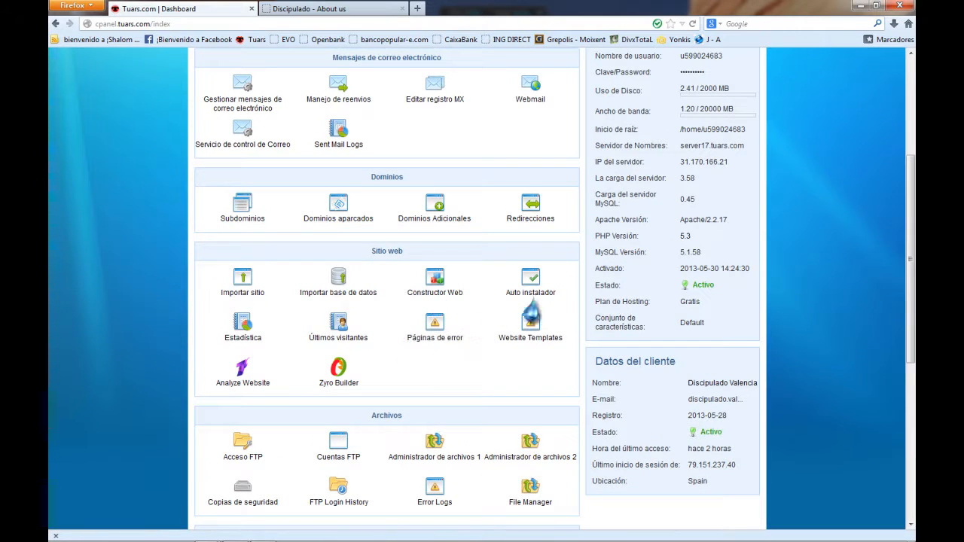
left_click(537, 301)
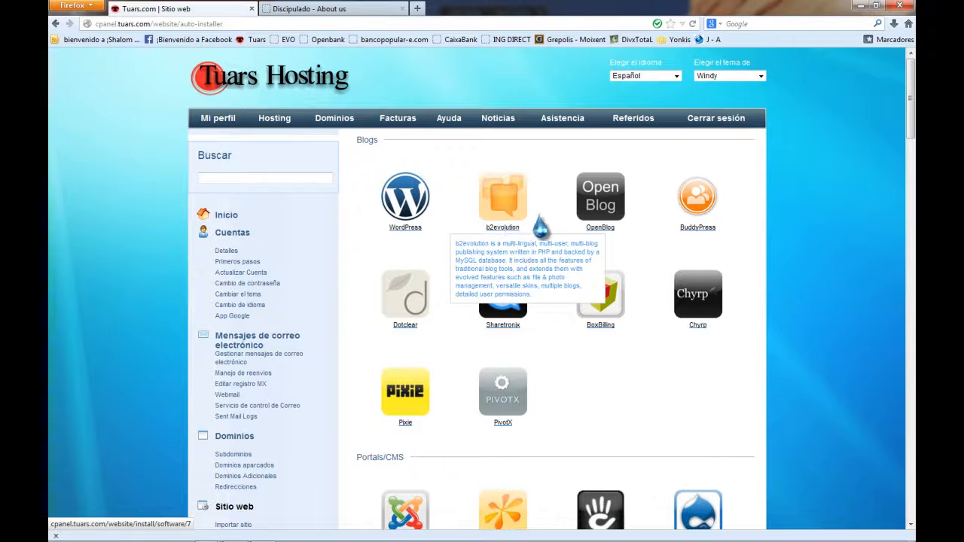
Browse the installer's app categories, highlighting the Portals/CMS and E-Commerce headings.
scroll(606, 245, "down", 3)
scroll(555, 279, "down", 2)
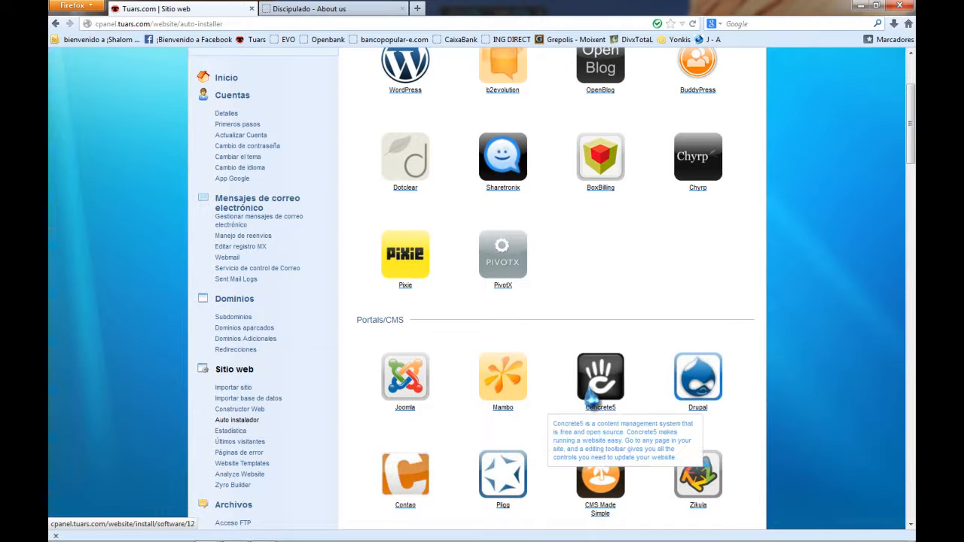
scroll(586, 397, "down", 5)
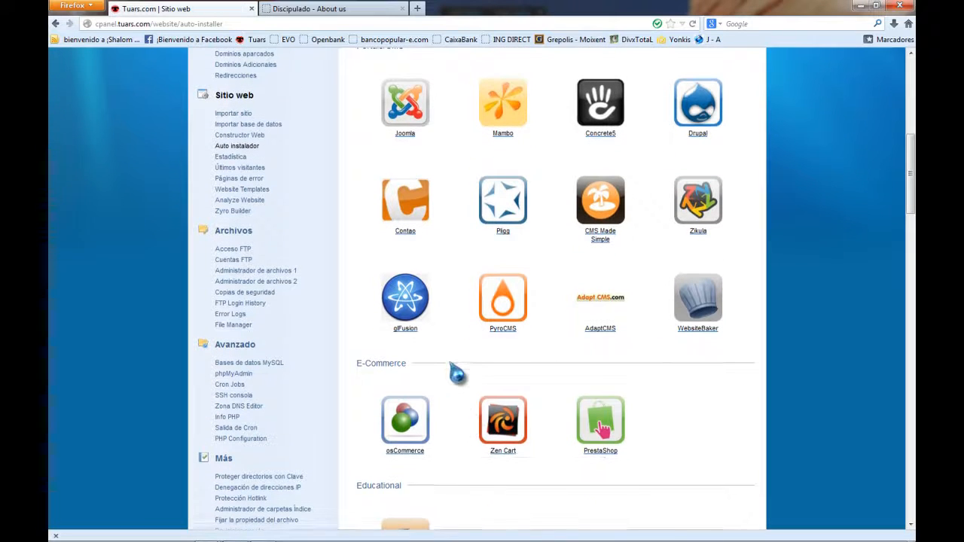
scroll(458, 370, "up", 6)
scroll(461, 369, "up", 2)
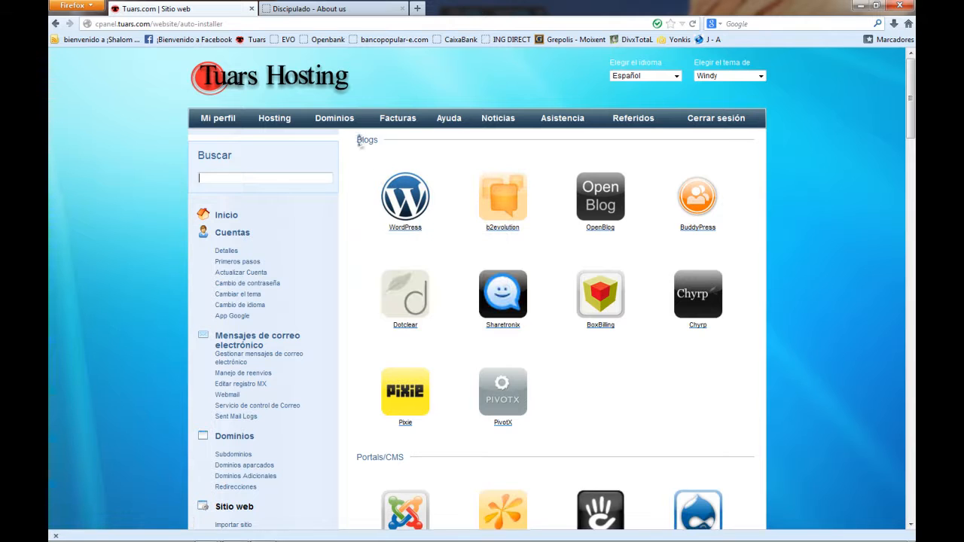
scroll(380, 161, "down", 6)
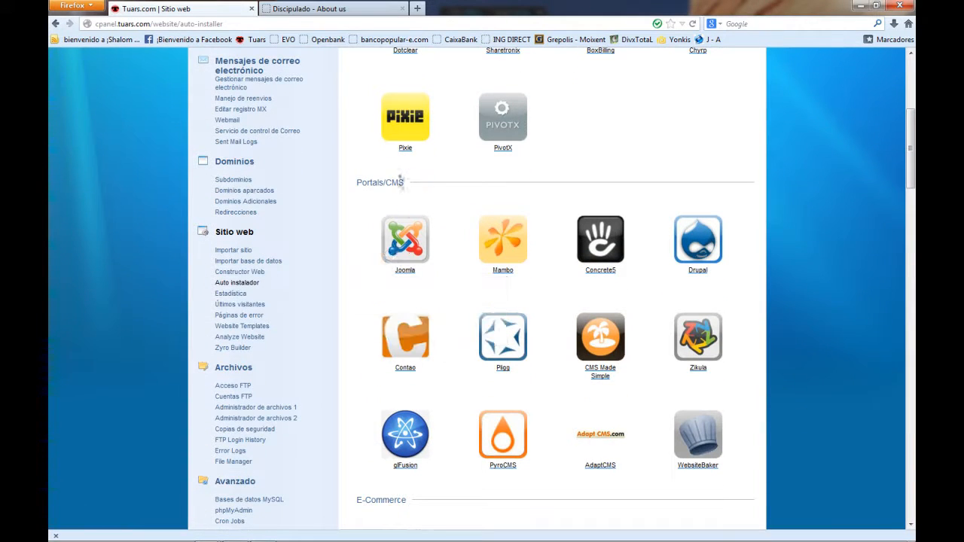
left_click_drag(404, 182, 373, 182)
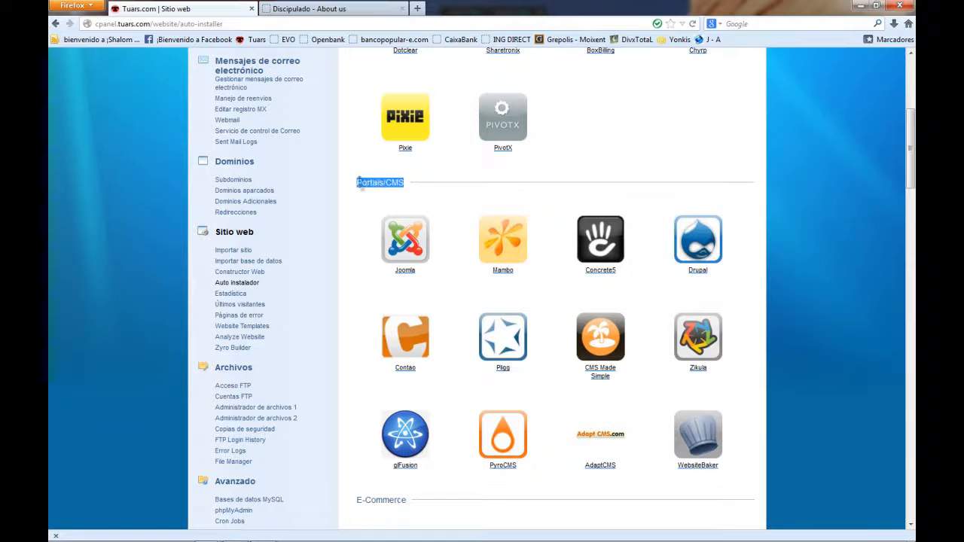
scroll(395, 260, "down", 5)
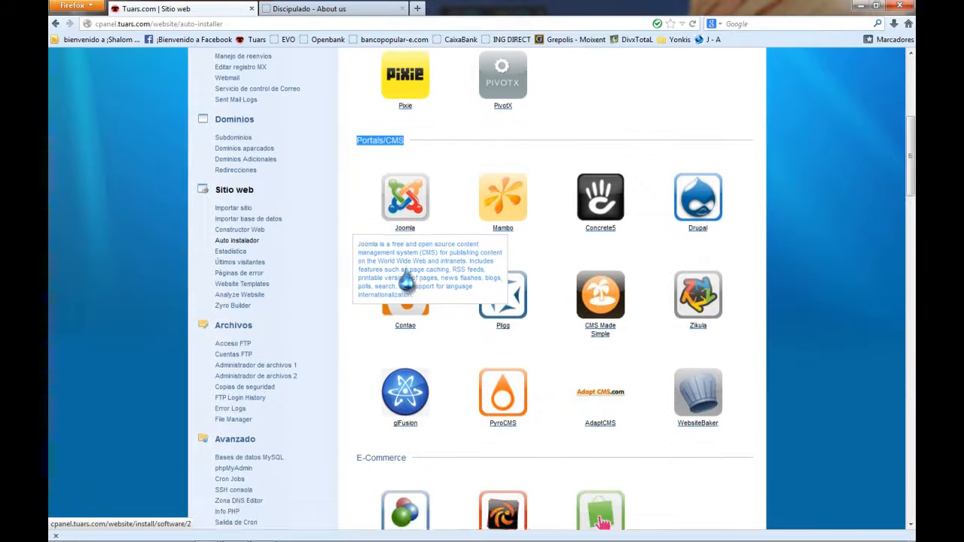
left_click_drag(406, 292, 357, 294)
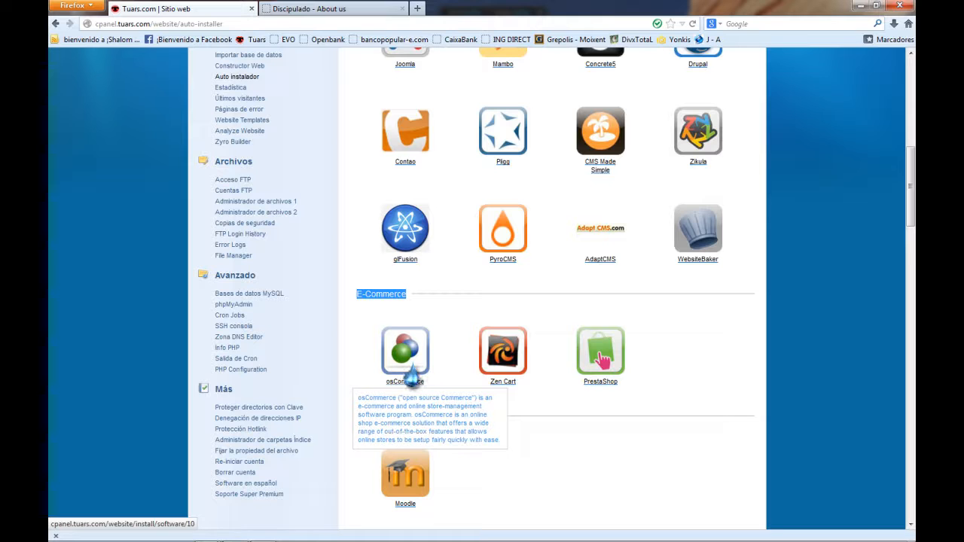
left_click(461, 337)
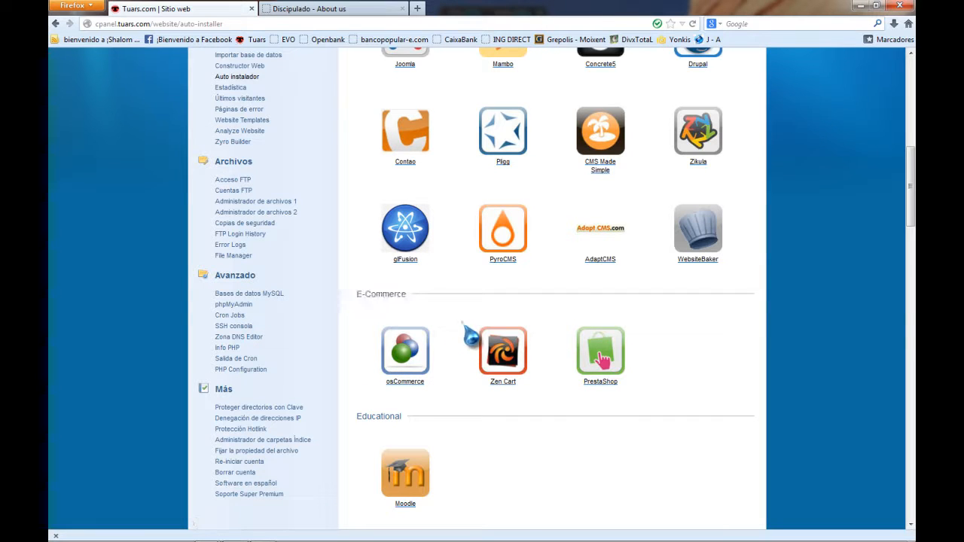
scroll(444, 363, "down", 8)
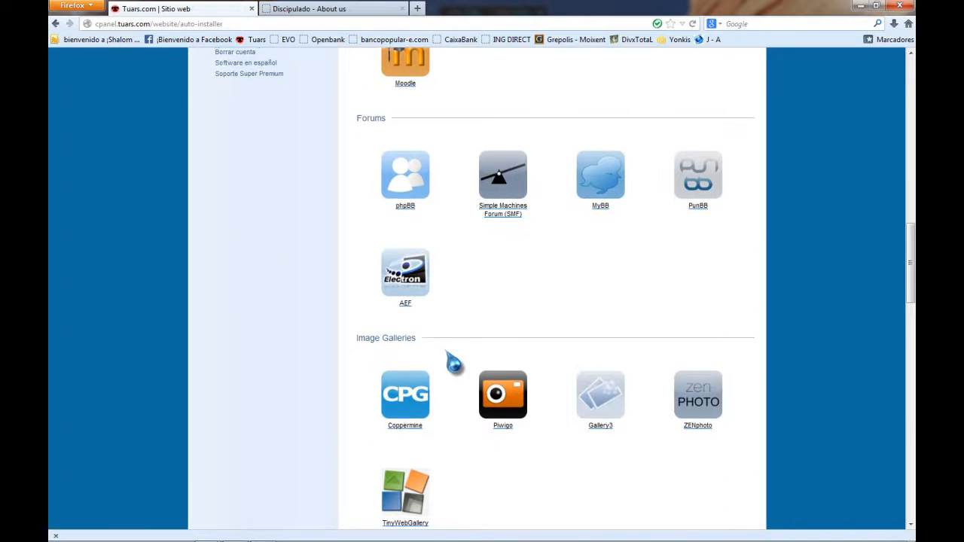
scroll(452, 365, "down", 3)
scroll(450, 366, "up", 15)
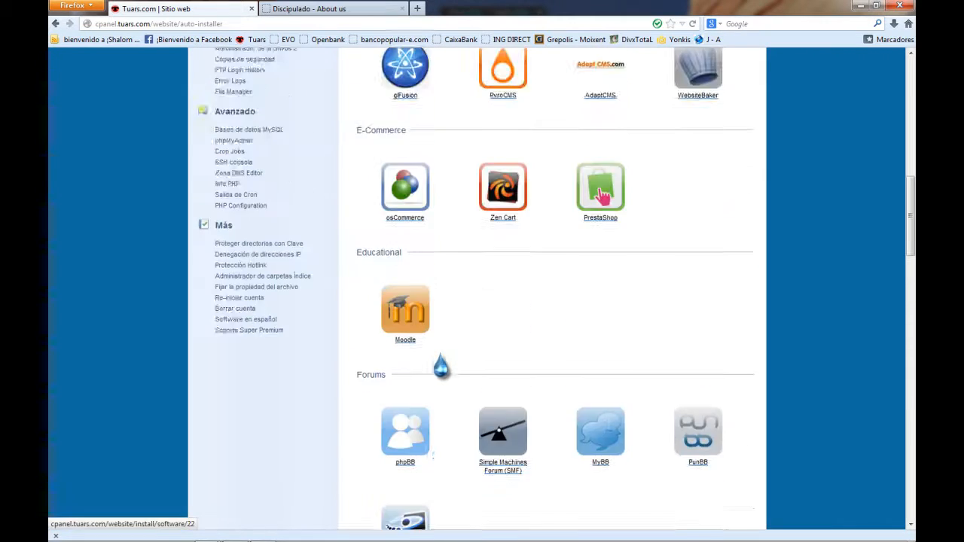
scroll(445, 361, "up", 6)
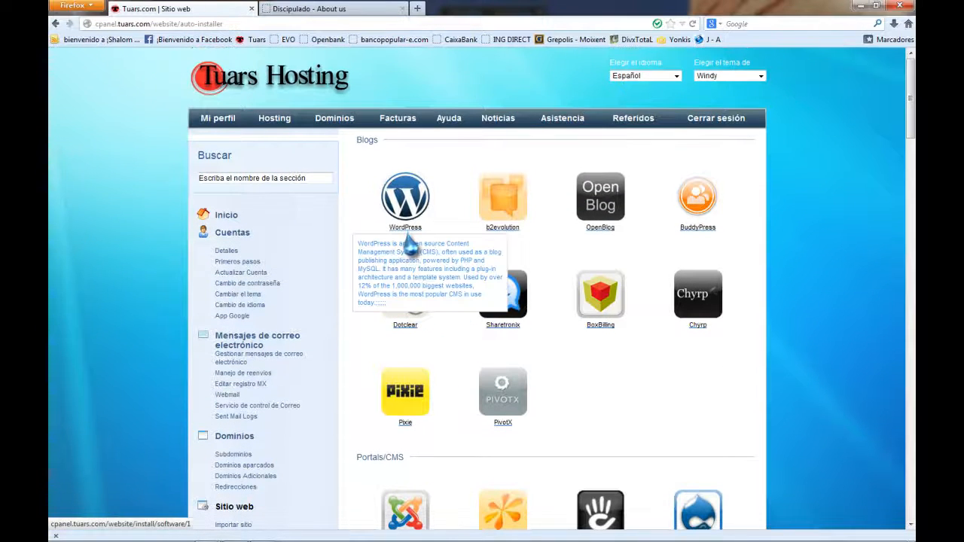
Install WordPress 3.3.1 with an admin login, overwrite the existing directory, and preview the site.
left_click(404, 238)
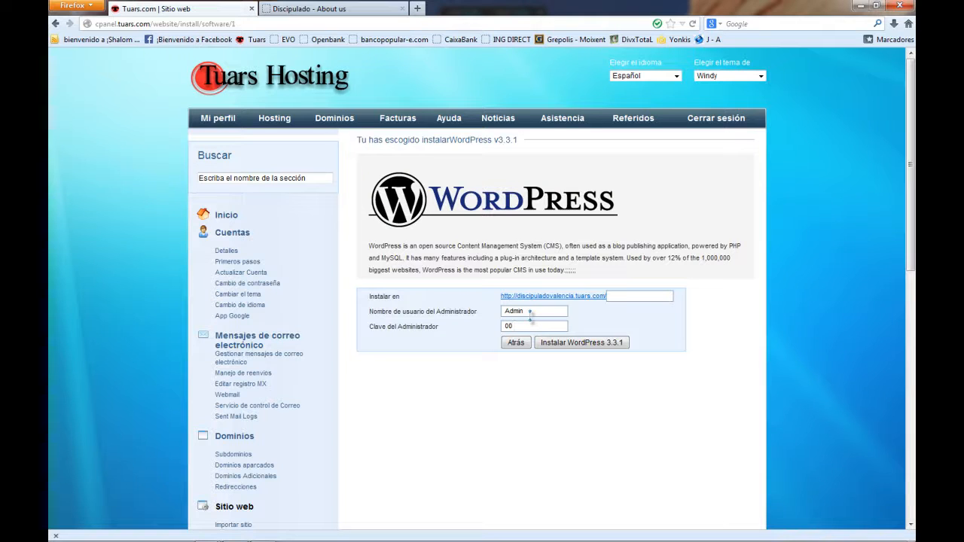
key("Return")
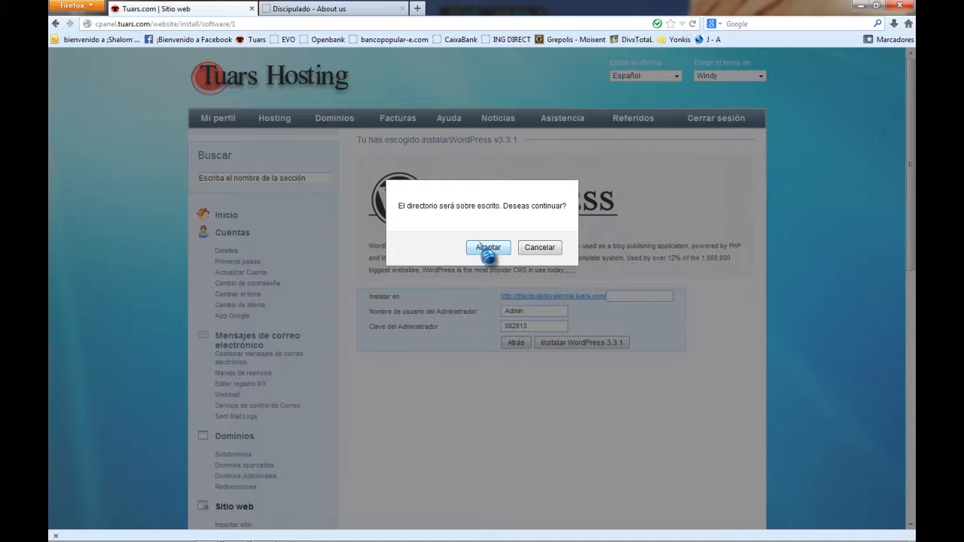
left_click(488, 249)
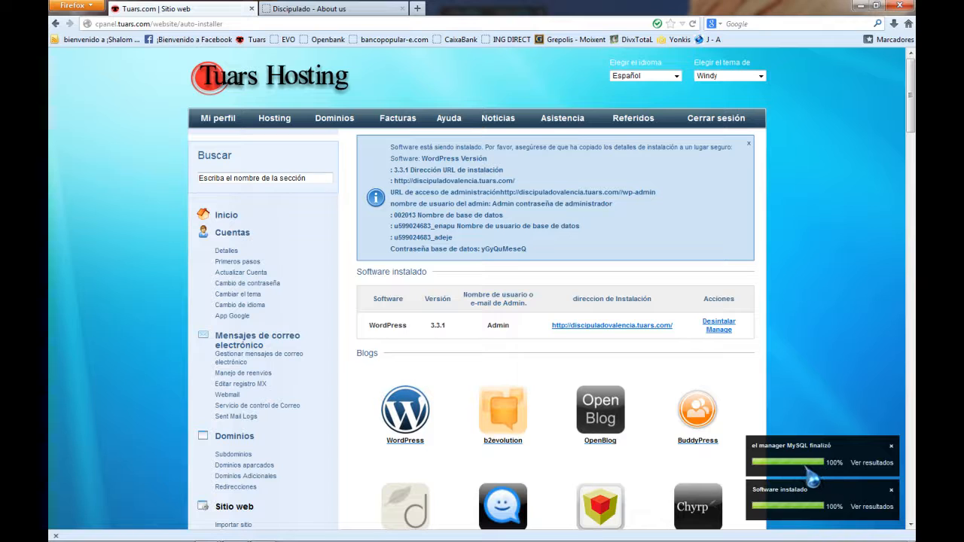
left_click(603, 326)
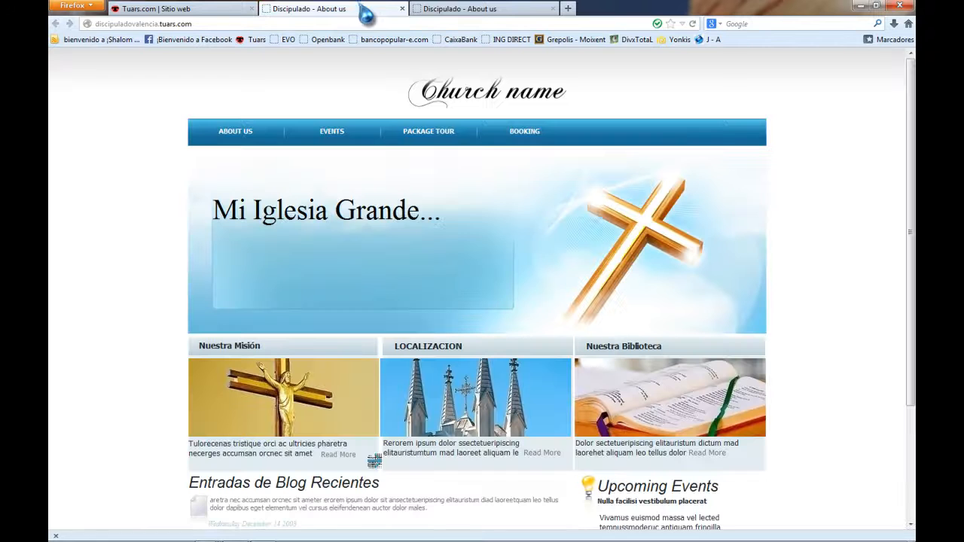
left_click(401, 9)
left_click(401, 9)
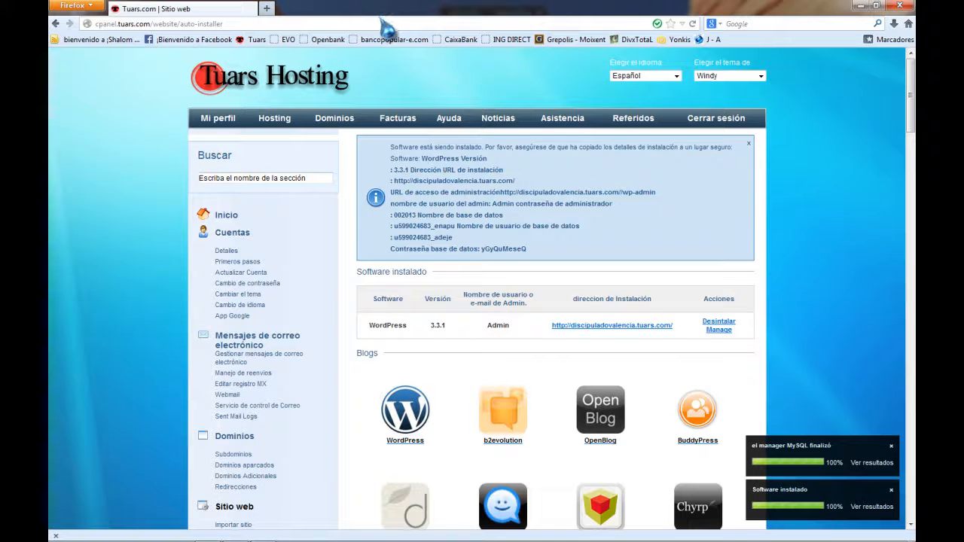
Log into the WordPress admin, check Dashboard > Updates, and head to Appearance > Themes.
left_click(710, 331)
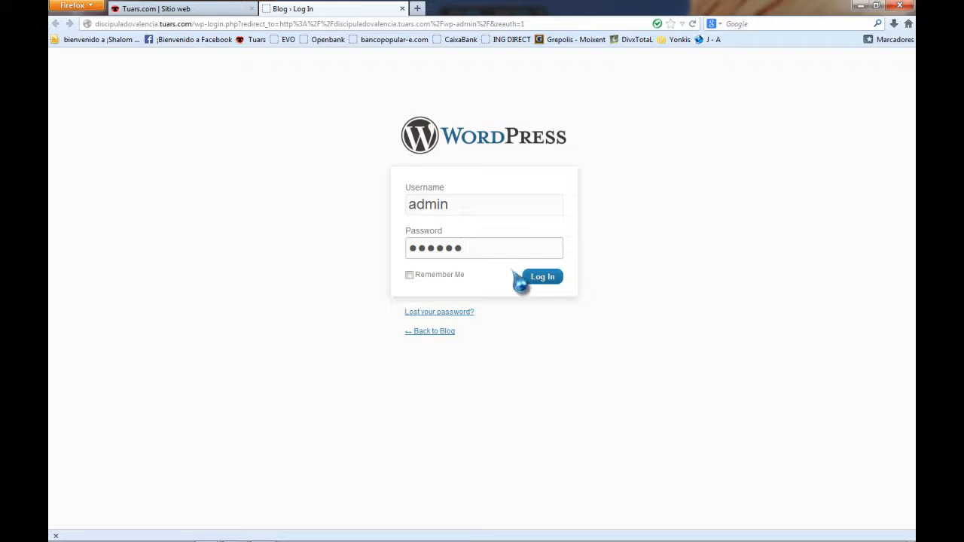
left_click(541, 278)
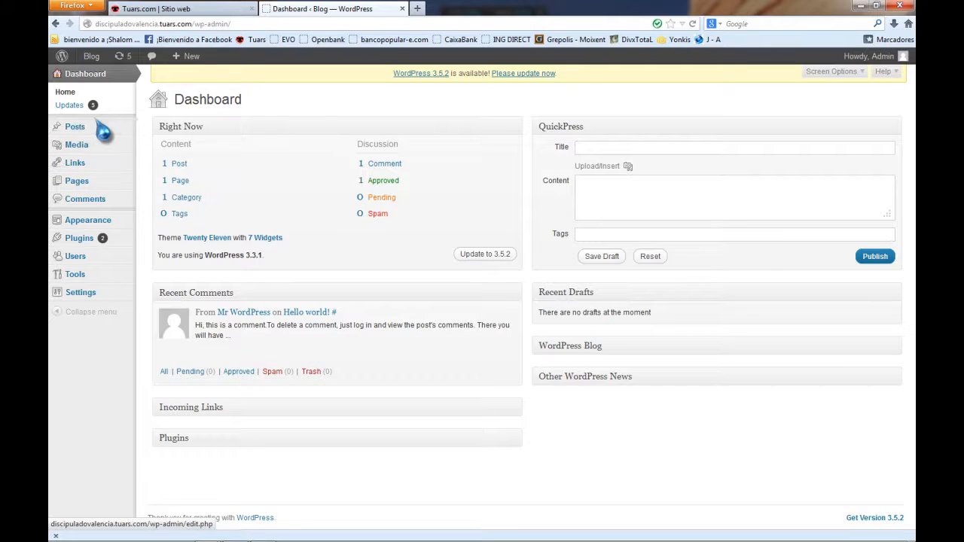
left_click(72, 107)
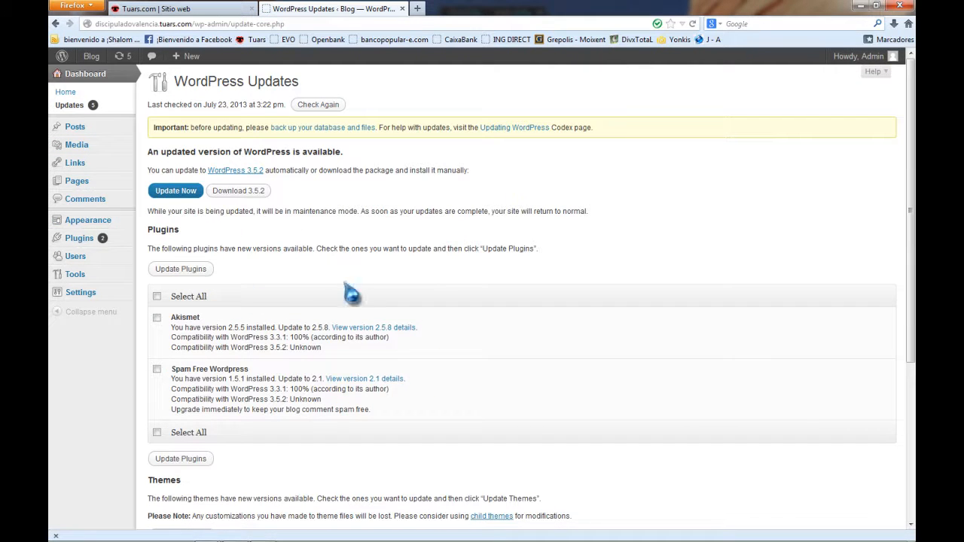
mouse_move(92, 225)
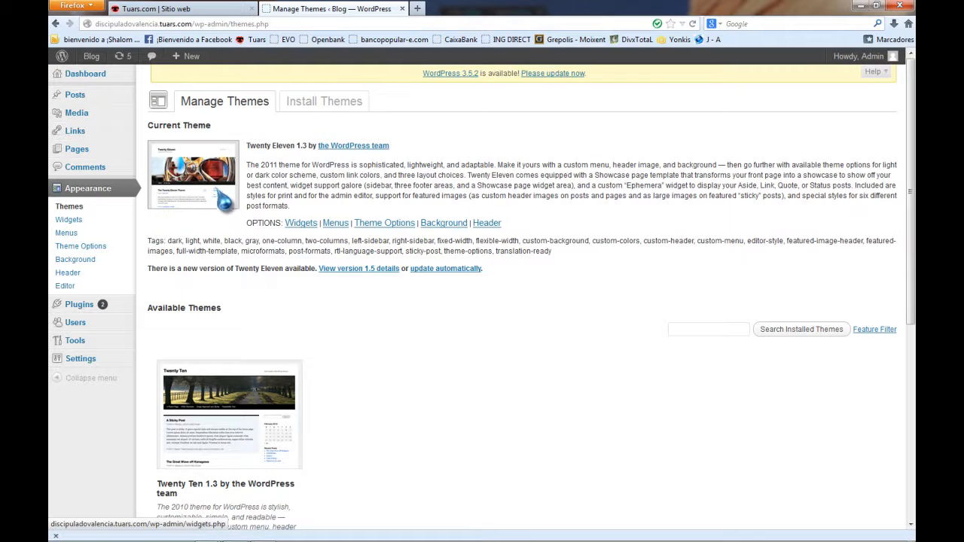
Search the theme installer for themes with the Full Width Template feature.
scroll(452, 409, "down", 5)
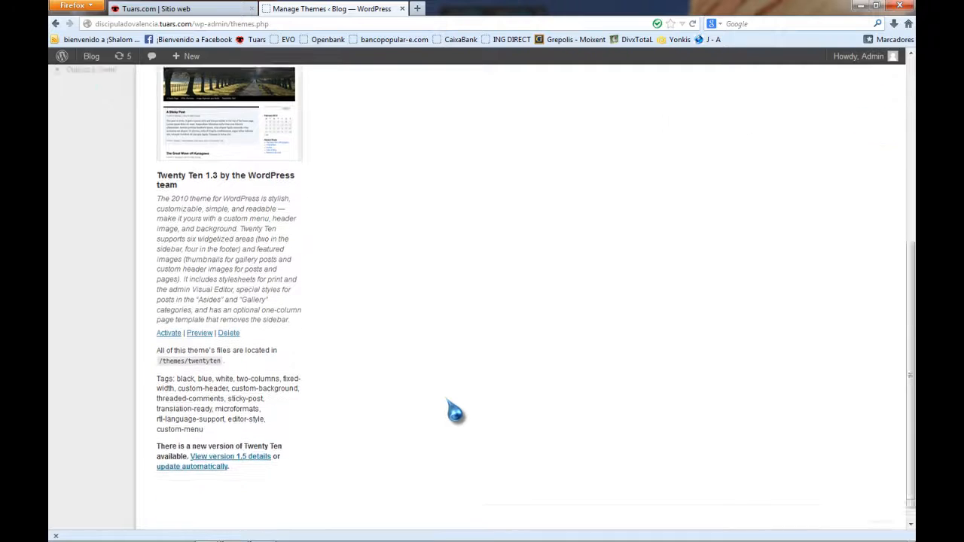
scroll(441, 399, "up", 5)
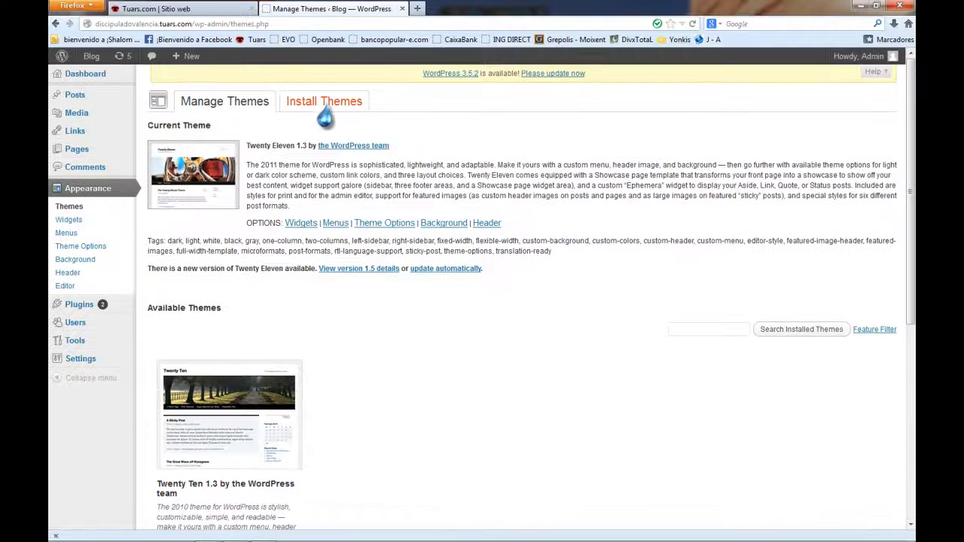
left_click(324, 106)
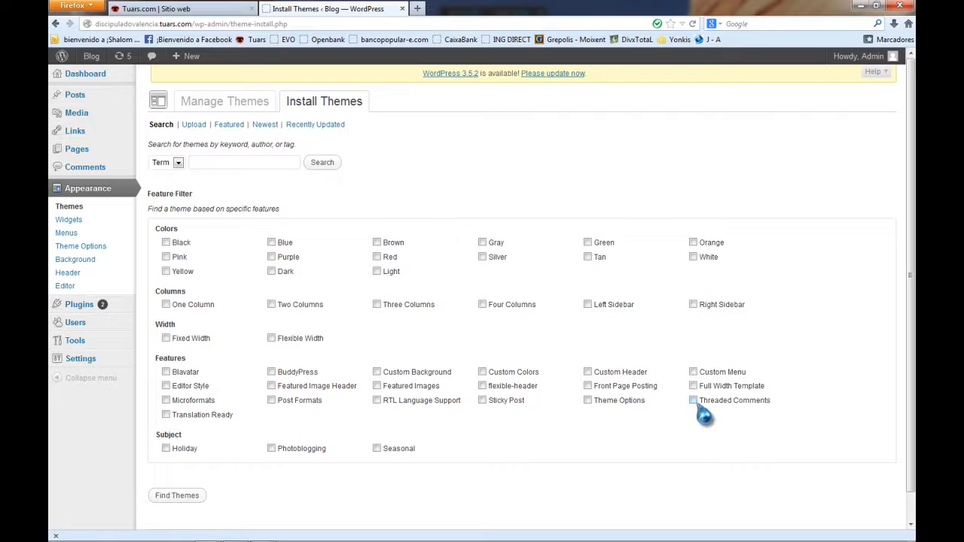
left_click(693, 385)
left_click(178, 495)
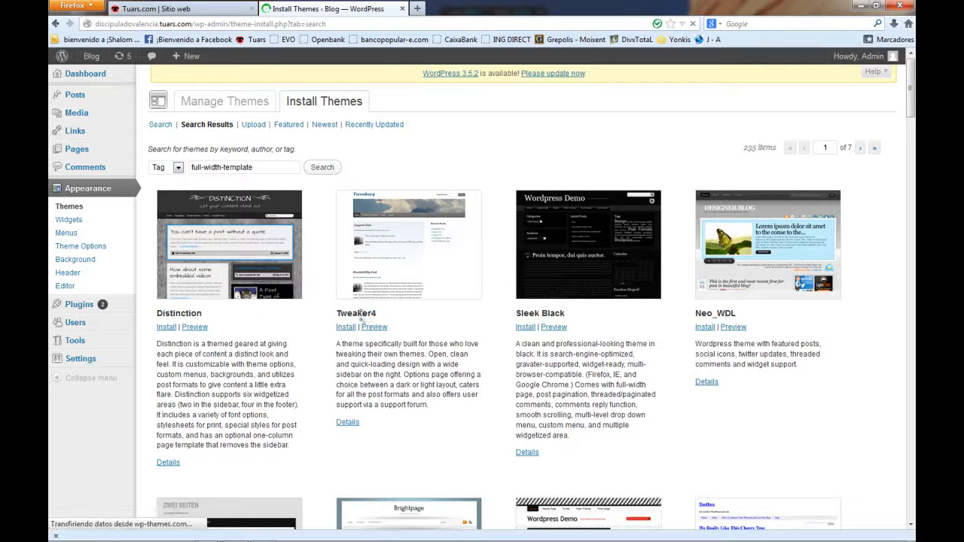
Scroll through the 235 results, including Theron Lite, Themolio, Priimo and Skylark.
scroll(360, 319, "down", 5)
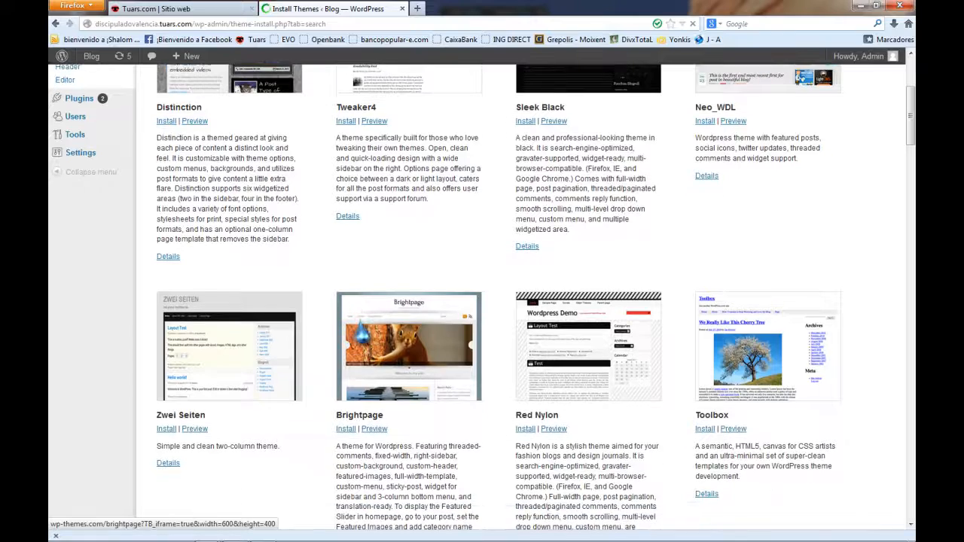
scroll(360, 319, "down", 4)
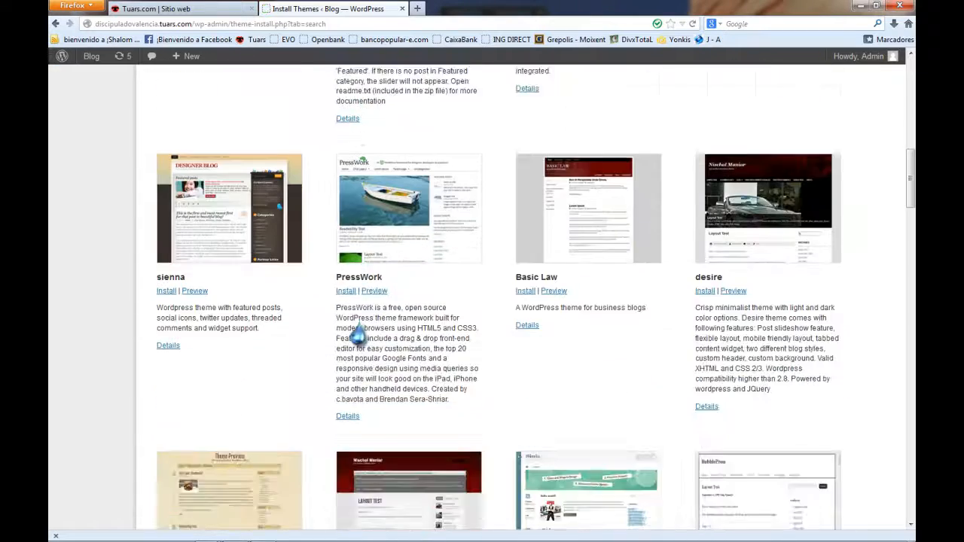
scroll(360, 320, "down", 3)
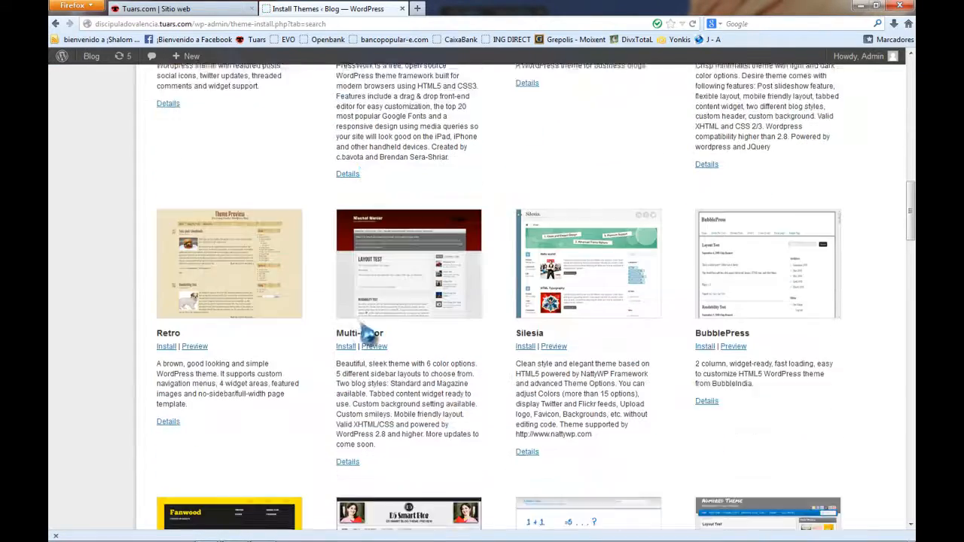
scroll(354, 320, "down", 4)
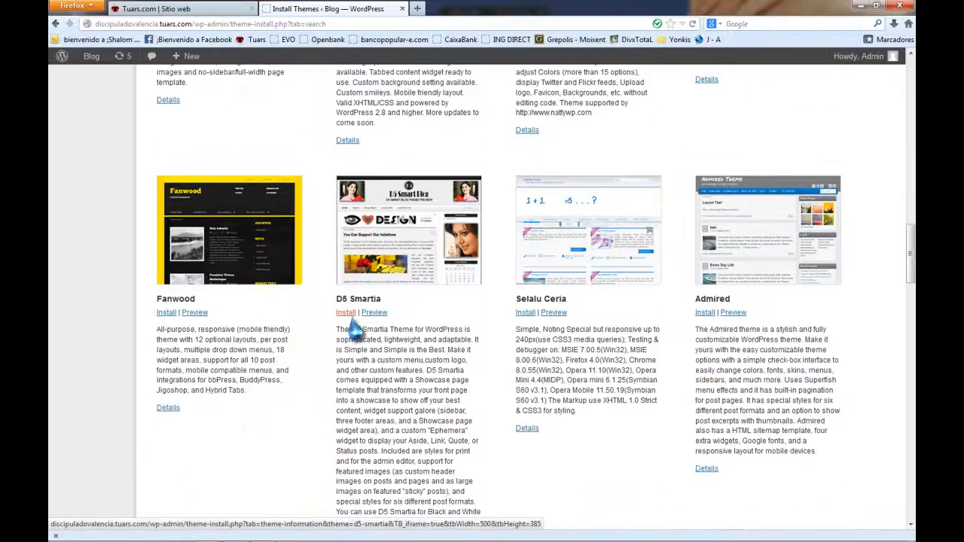
scroll(353, 329, "down", 7)
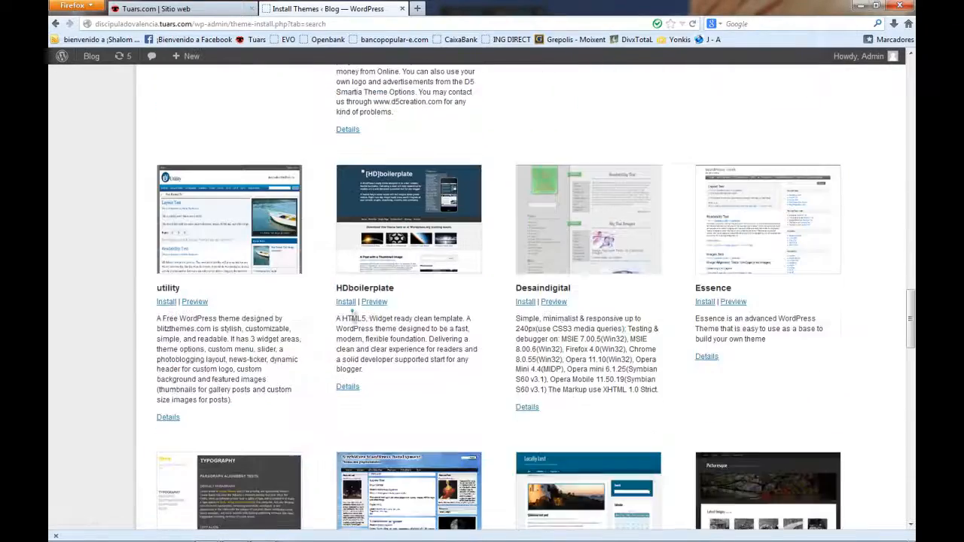
scroll(352, 317, "down", 5)
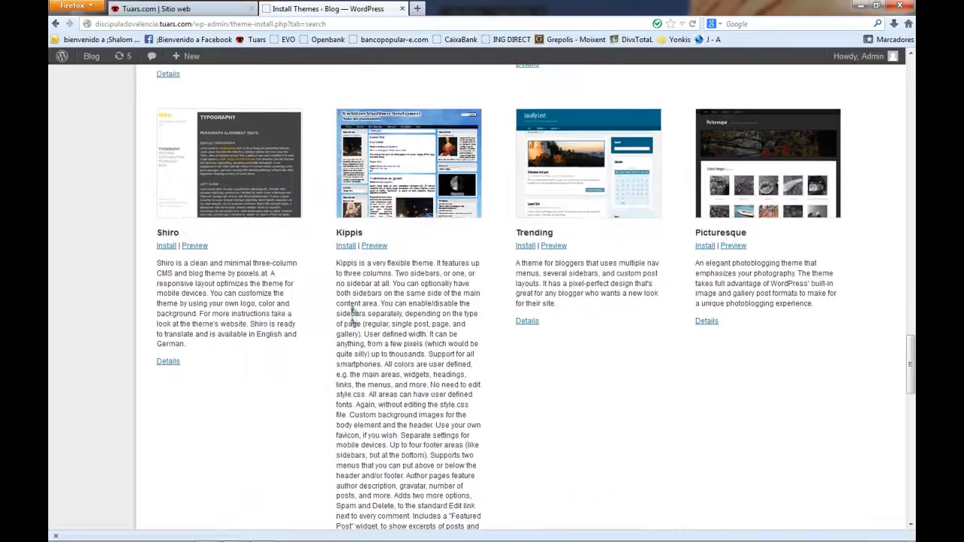
scroll(351, 312, "down", 12)
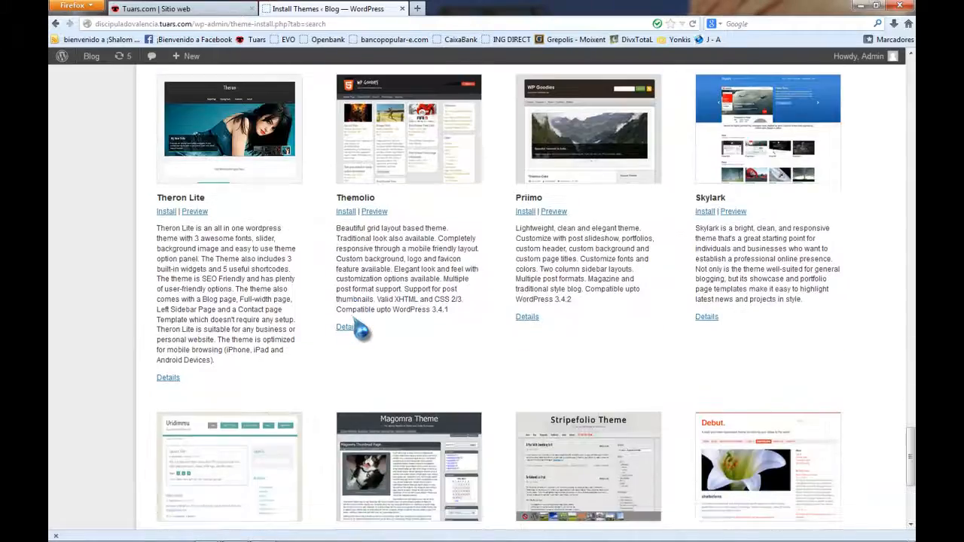
scroll(358, 328, "down", 4)
scroll(354, 325, "up", 4)
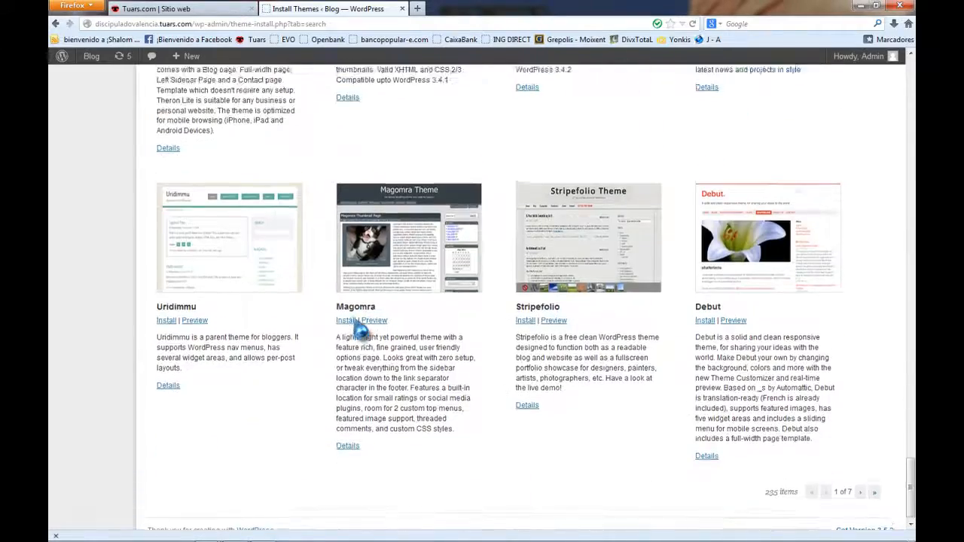
scroll(353, 316, "up", 12)
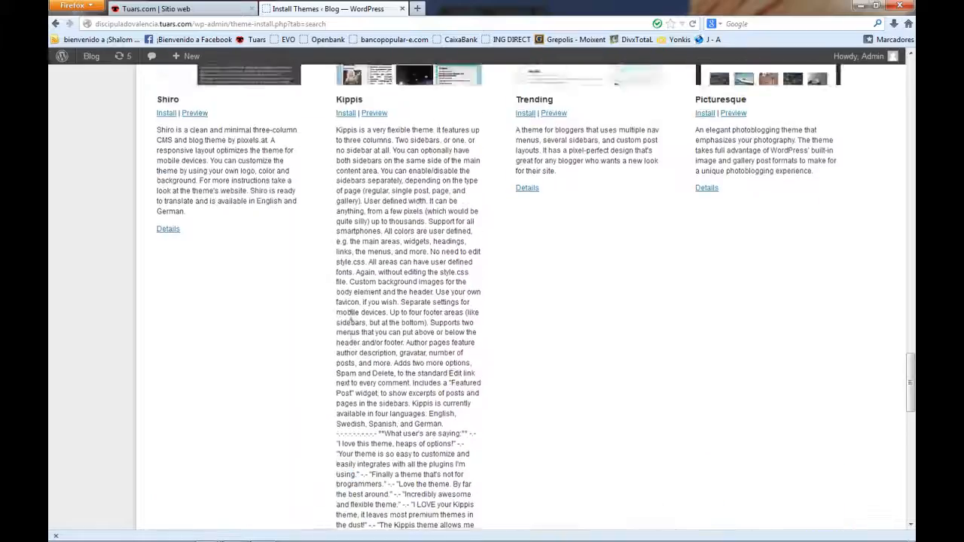
scroll(352, 317, "up", 7)
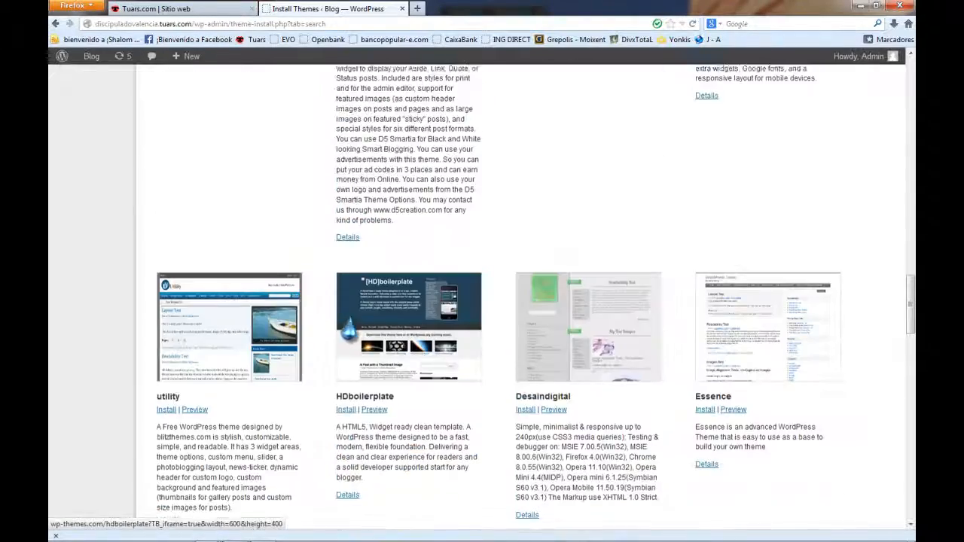
scroll(352, 317, "up", 9)
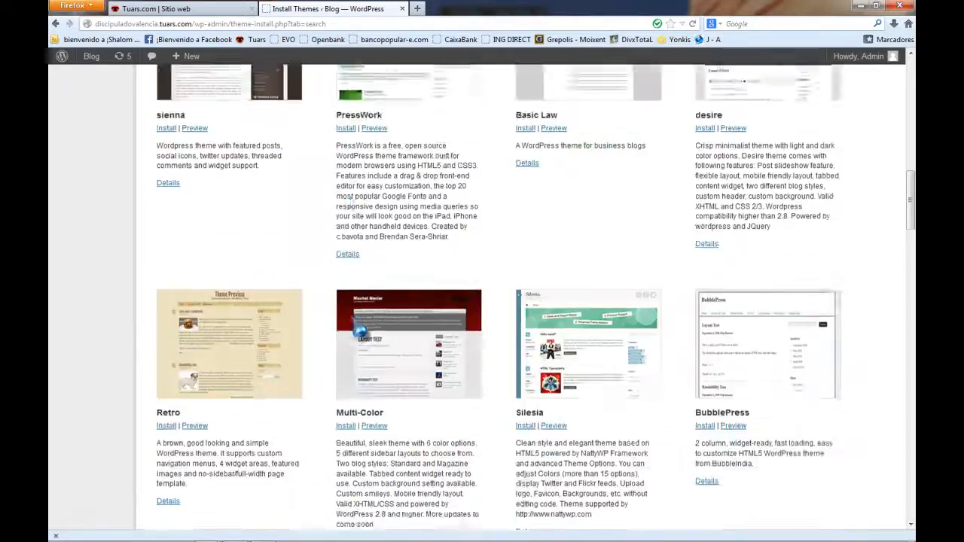
scroll(351, 316, "up", 8)
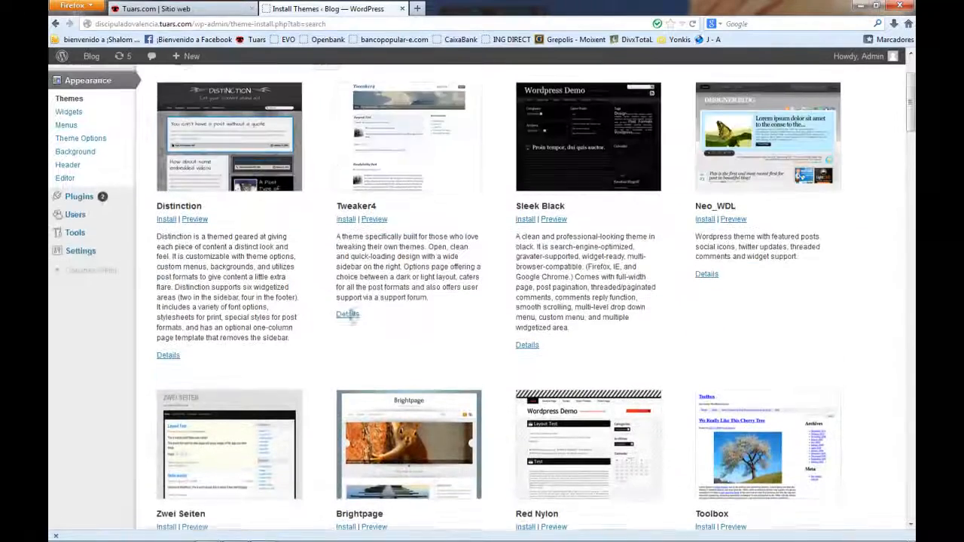
scroll(349, 325, "up", 3)
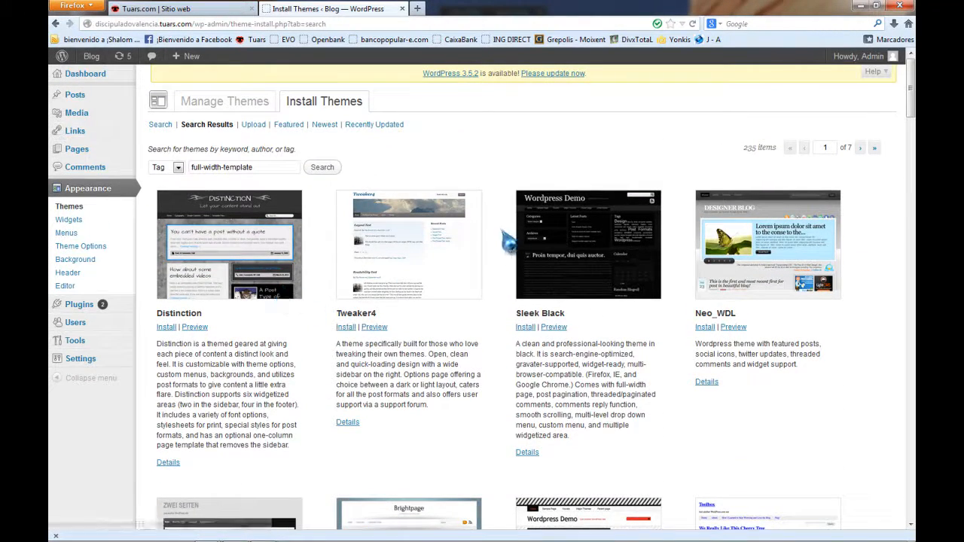
scroll(497, 241, "down", 20)
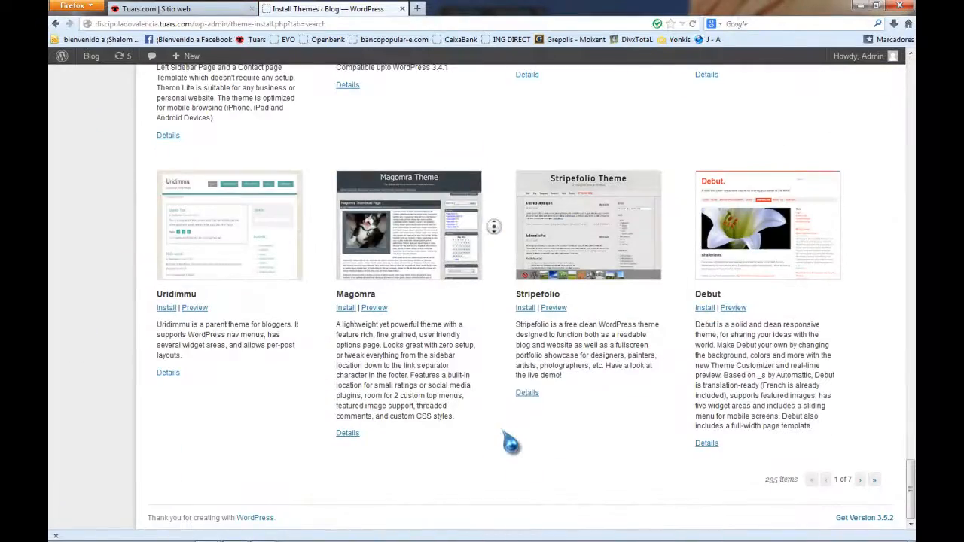
scroll(532, 415, "up", 10)
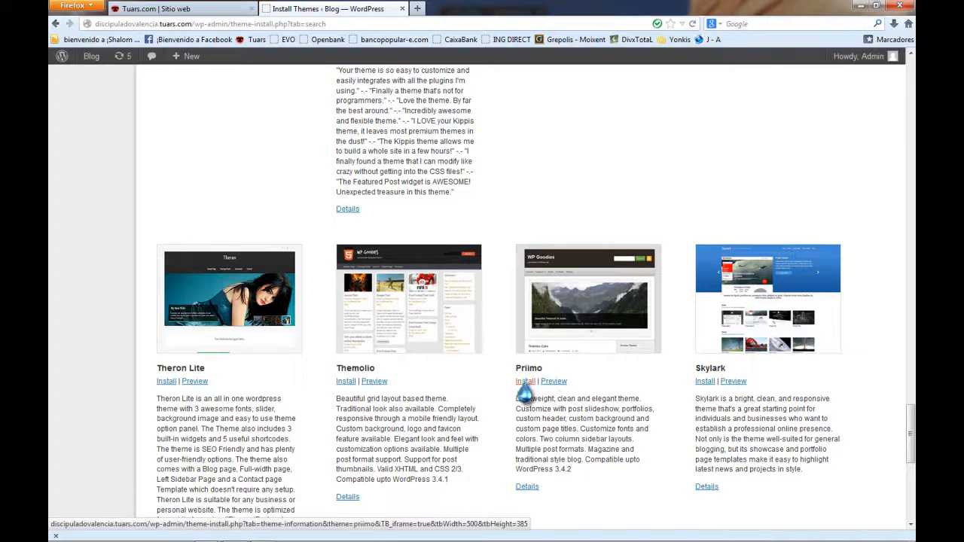
Install the Priimo 1.3 theme and activate it as the current theme.
left_click(526, 382)
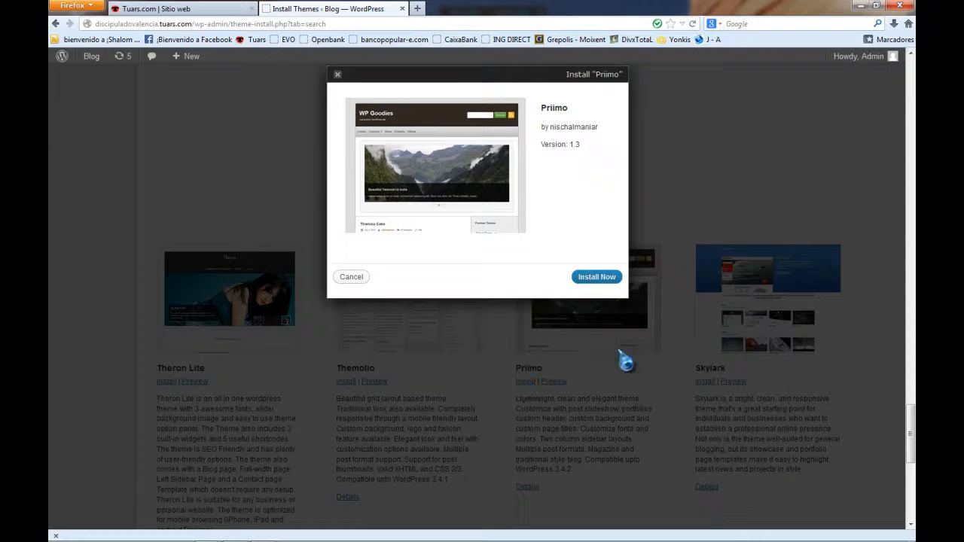
left_click(588, 278)
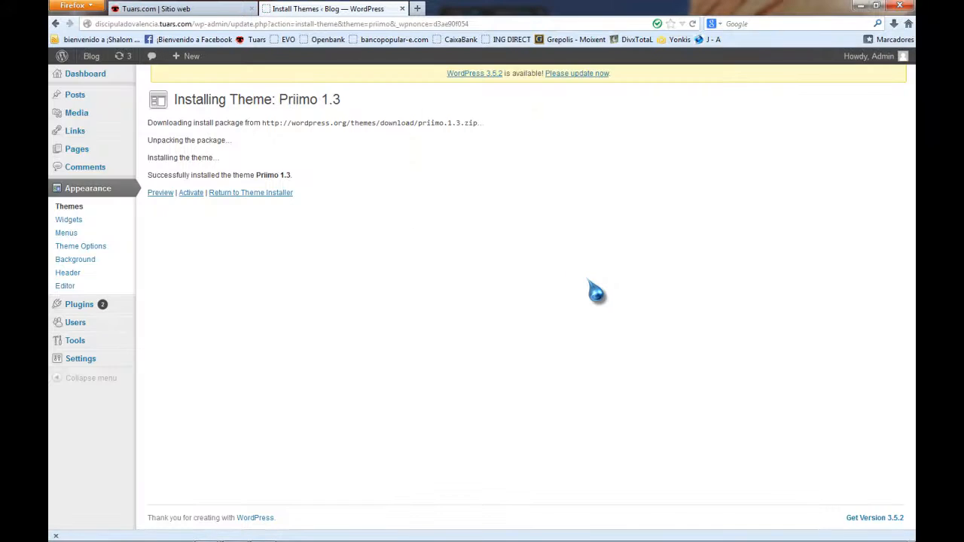
left_click(190, 193)
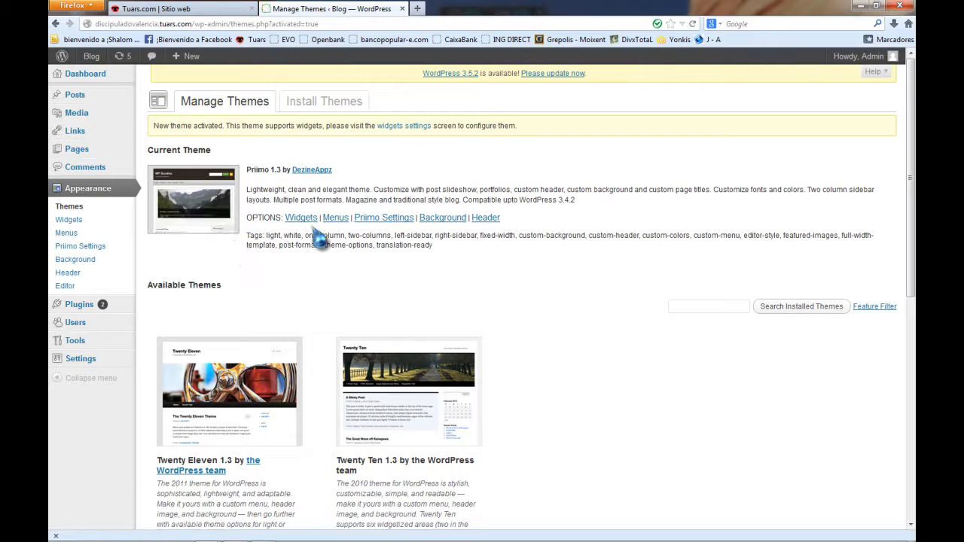
Look at Priimo's widget settings, then open All Pages showing only the Sample Page.
left_click(299, 219)
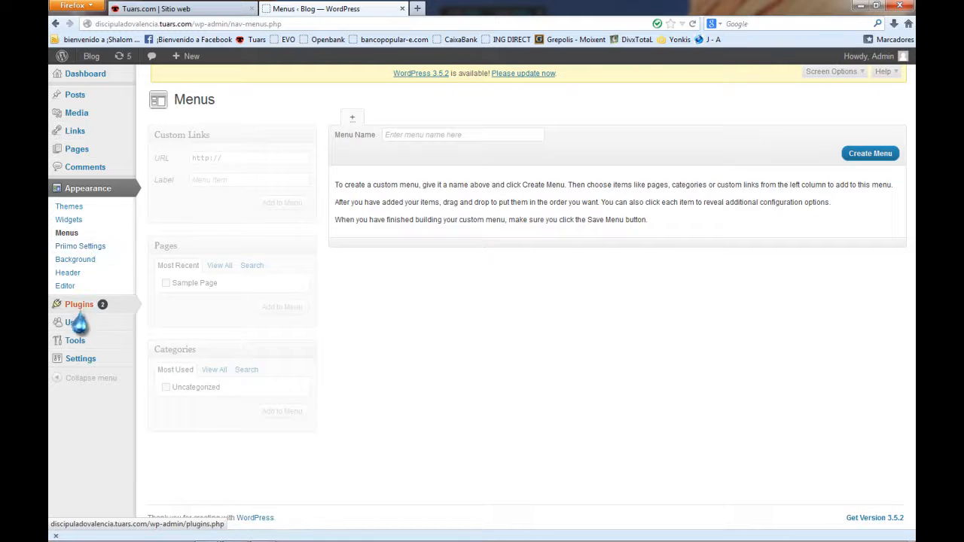
mouse_move(77, 96)
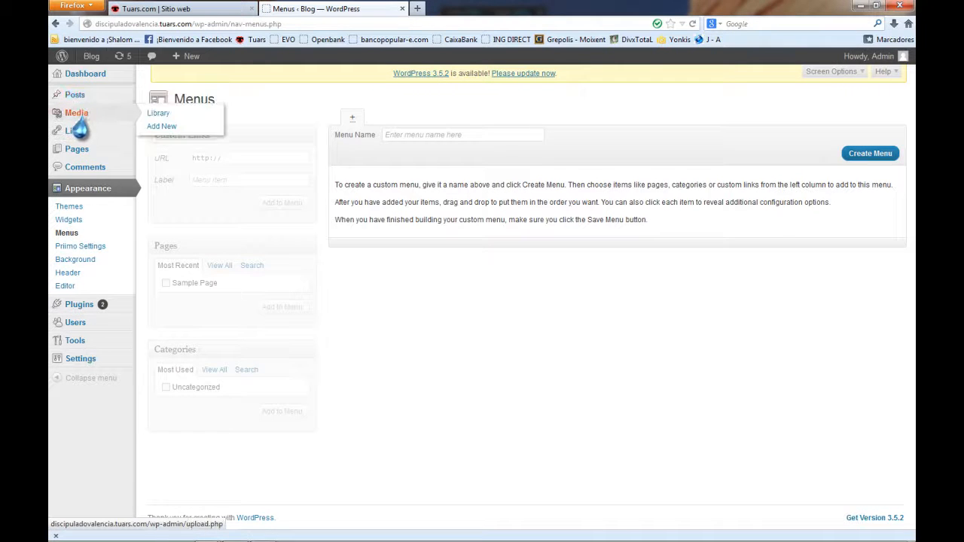
left_click(79, 150)
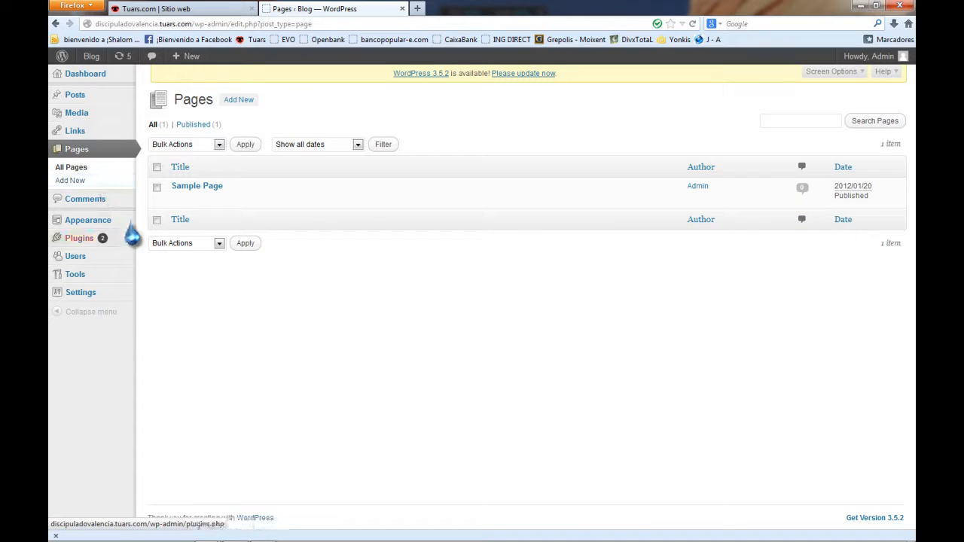
Preview the site's front page, close it, and open Joomla in the Auto instalador.
left_click(99, 76)
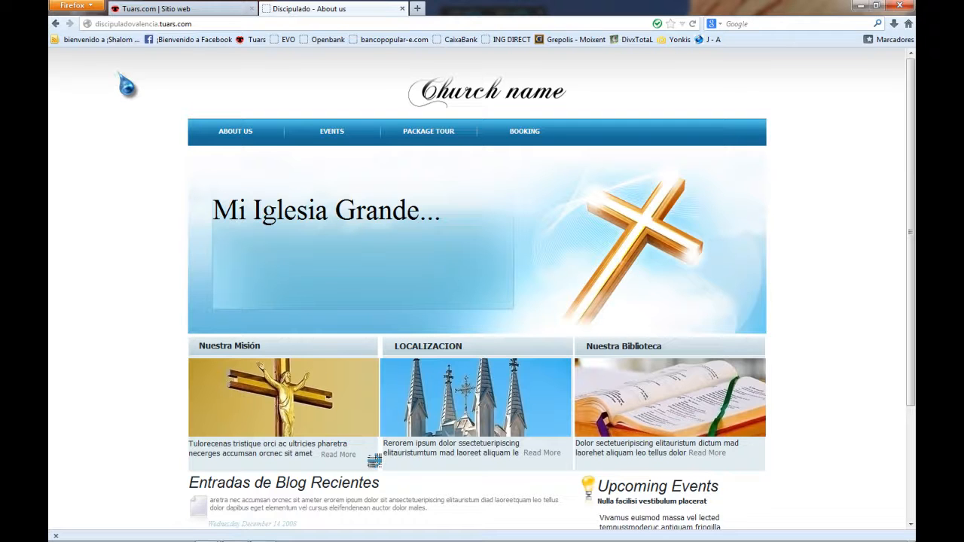
key("ctrl+w")
scroll(99, 127, "up", 3)
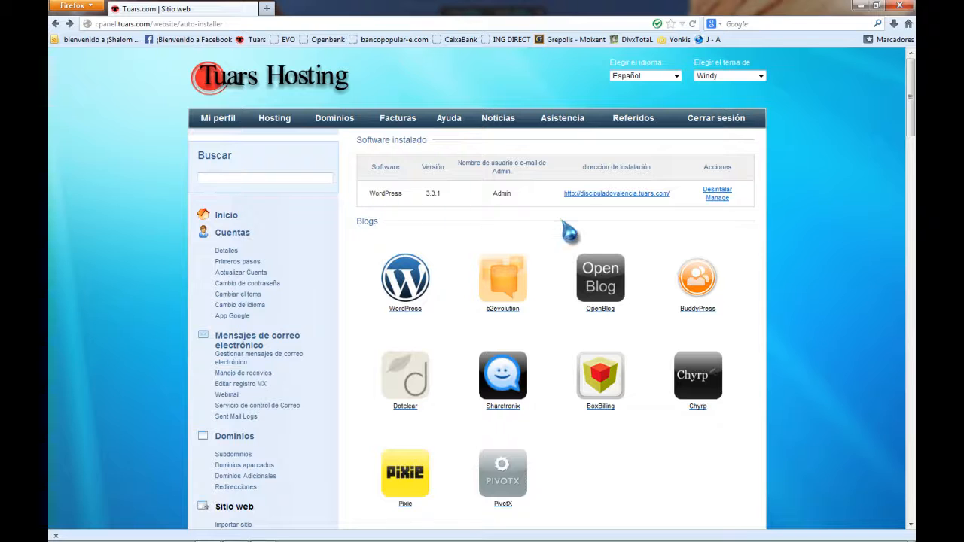
scroll(406, 411, "down", 5)
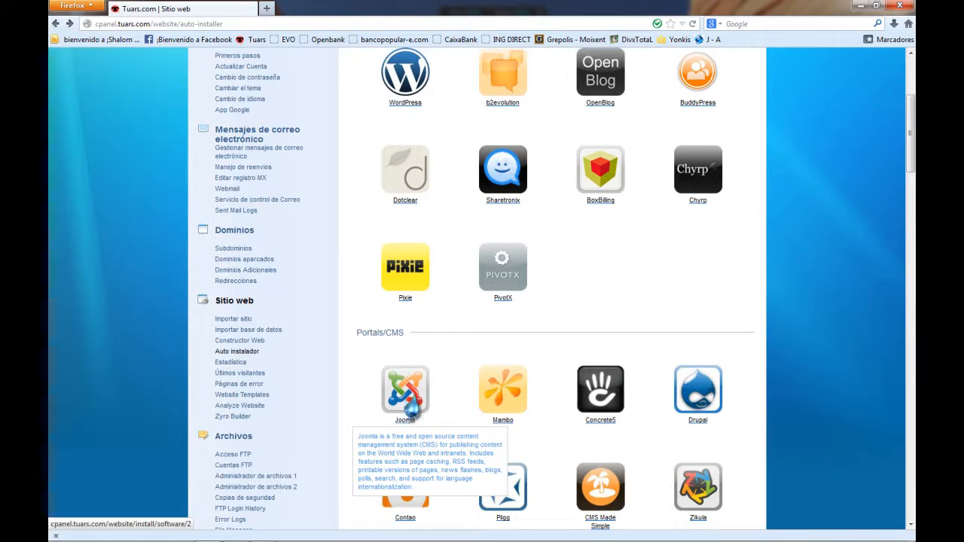
left_click(411, 407)
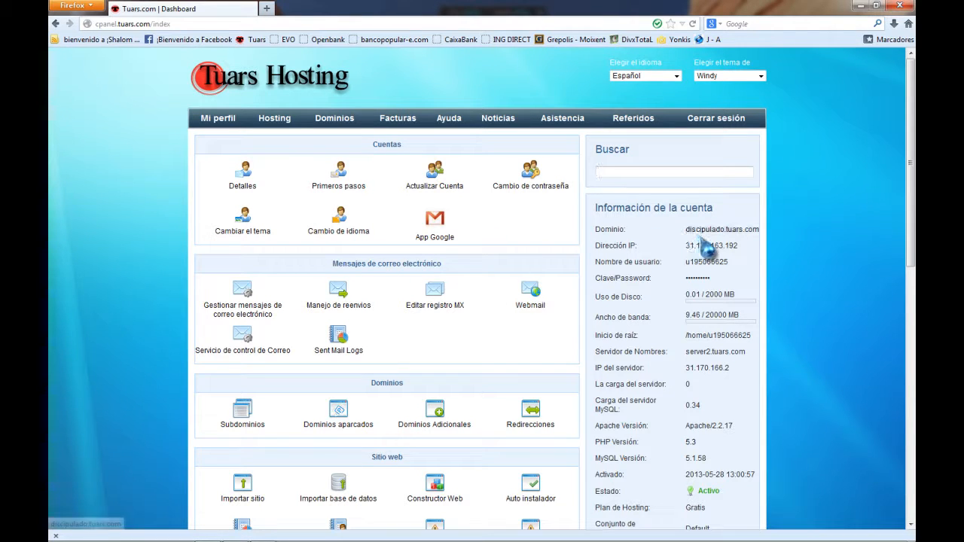
Open Auto instalador, choose WordPress for discipulado.tuars.com, and start entering the administrator details.
scroll(484, 340, "down", 3)
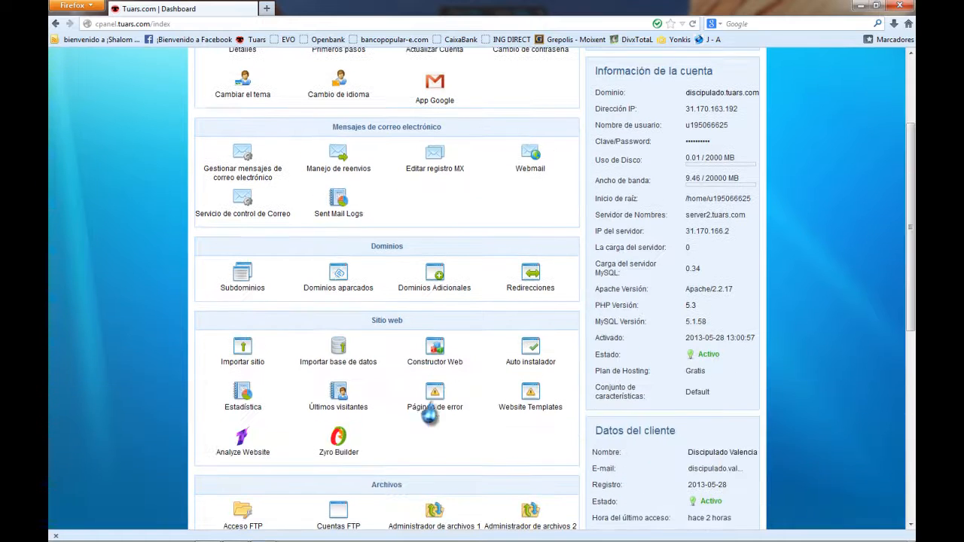
left_click(551, 365)
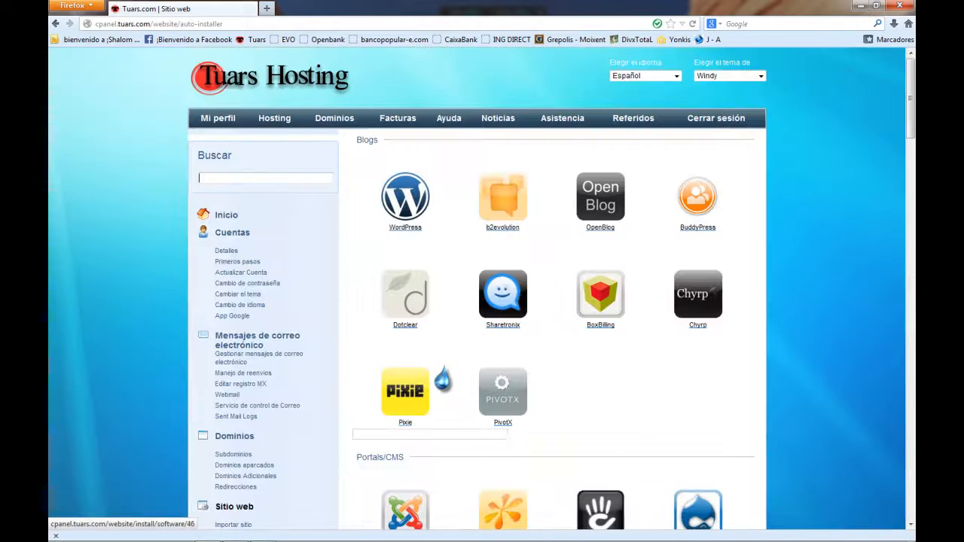
left_click(407, 238)
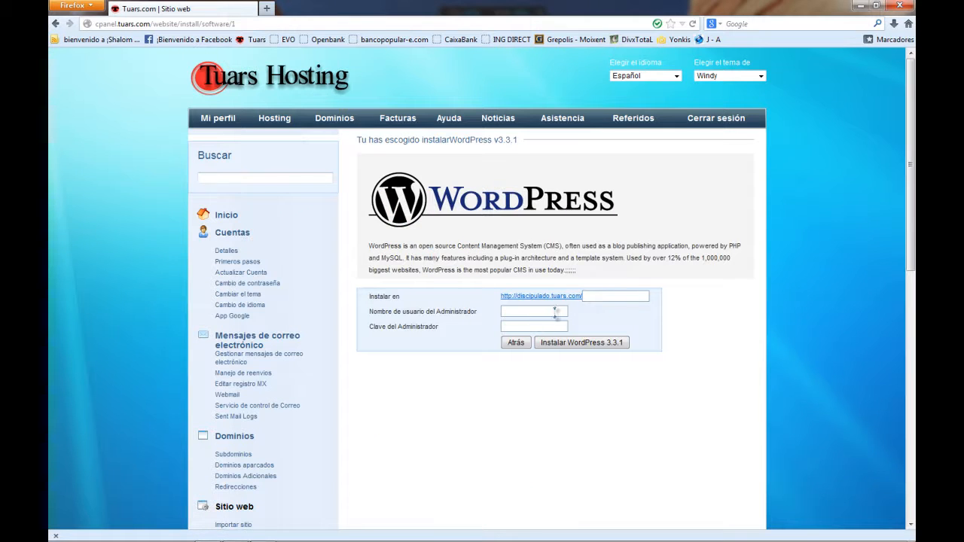
left_click(617, 296)
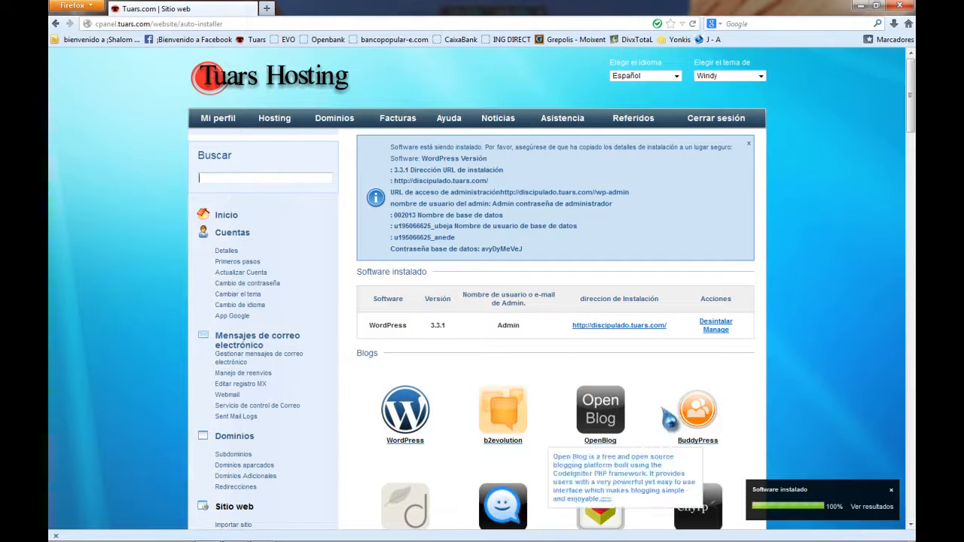
View the freshly installed discipulado.tuars.com blog.
left_click(617, 325)
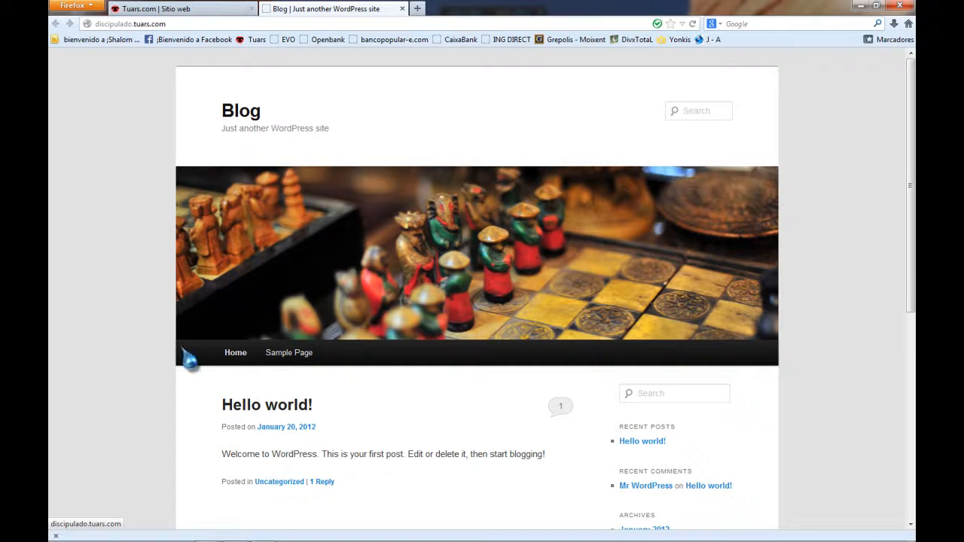
scroll(251, 263, "down", 5)
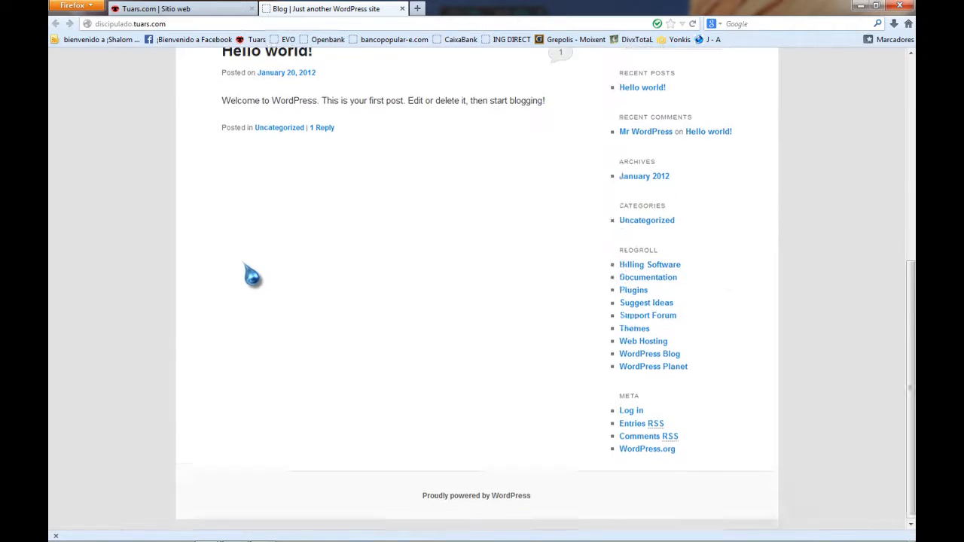
scroll(249, 275, "up", 5)
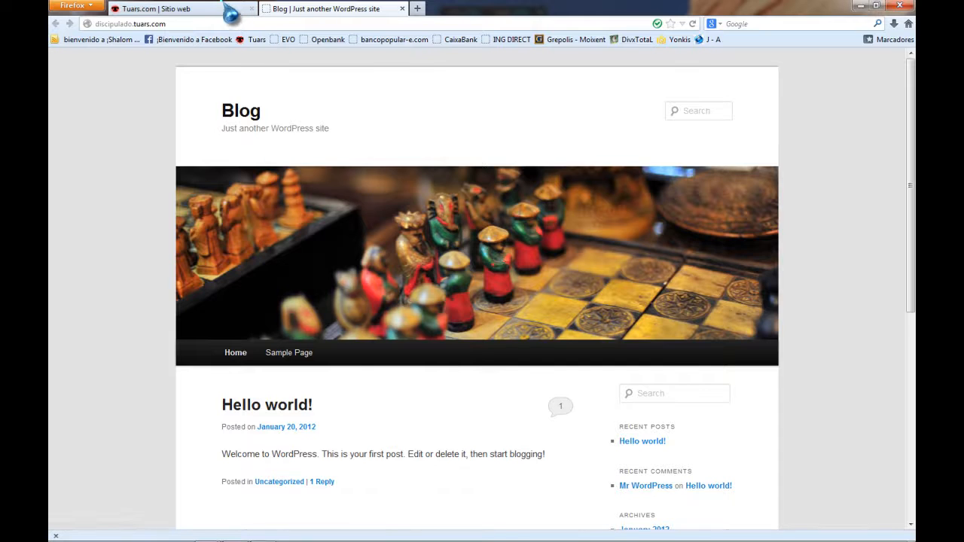
Log in to the WordPress admin dashboard from the Tuars Manage link with the admin credentials.
left_click(220, 8)
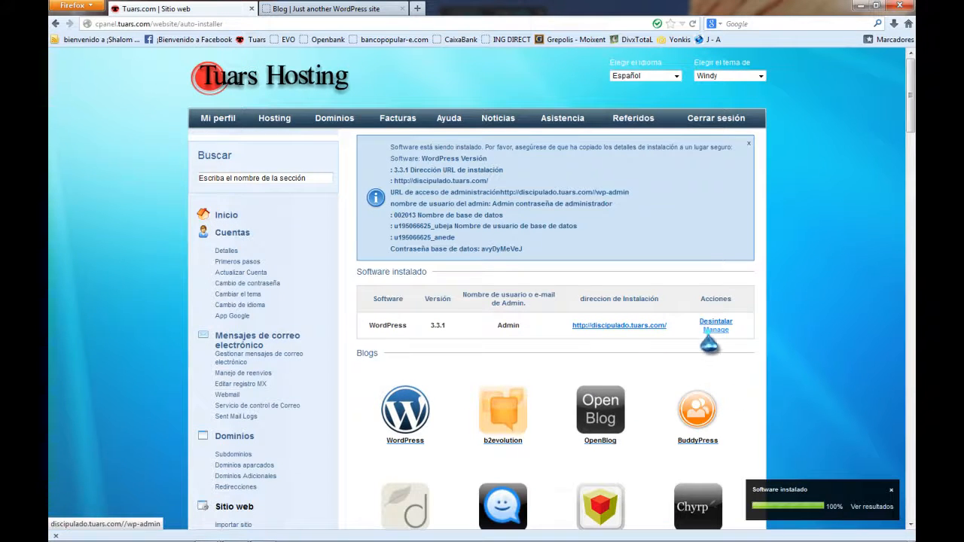
left_click(714, 329)
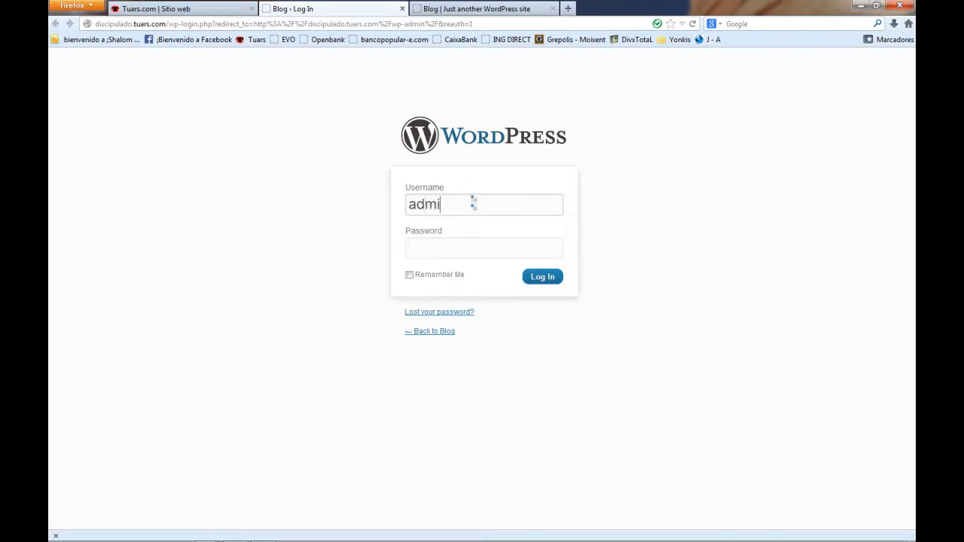
key("Tab")
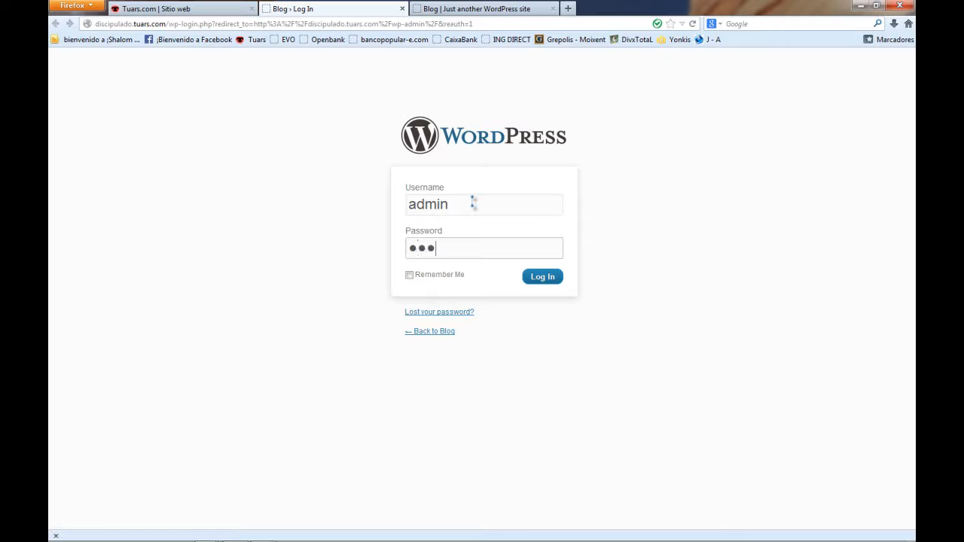
key("Return")
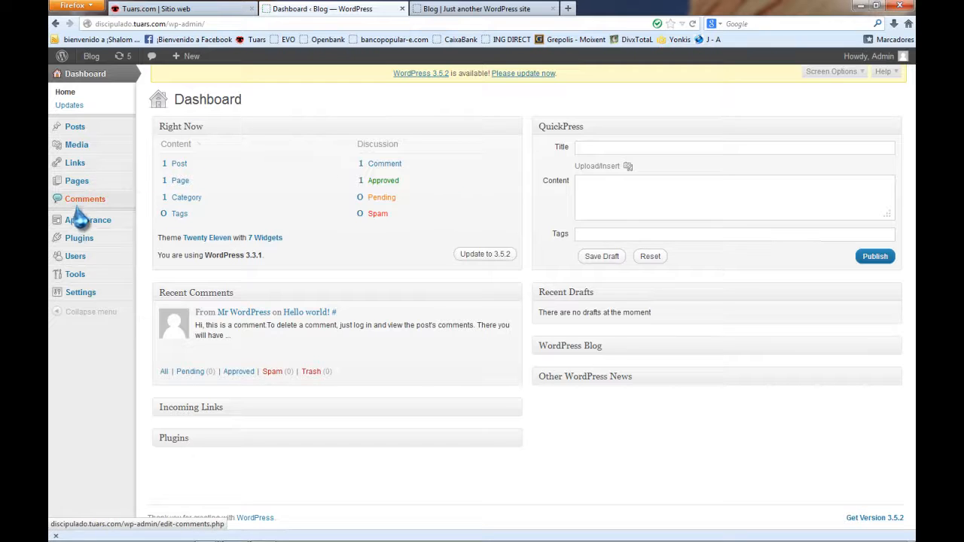
Search Install Themes using the Full Width Template feature filter.
left_click(95, 228)
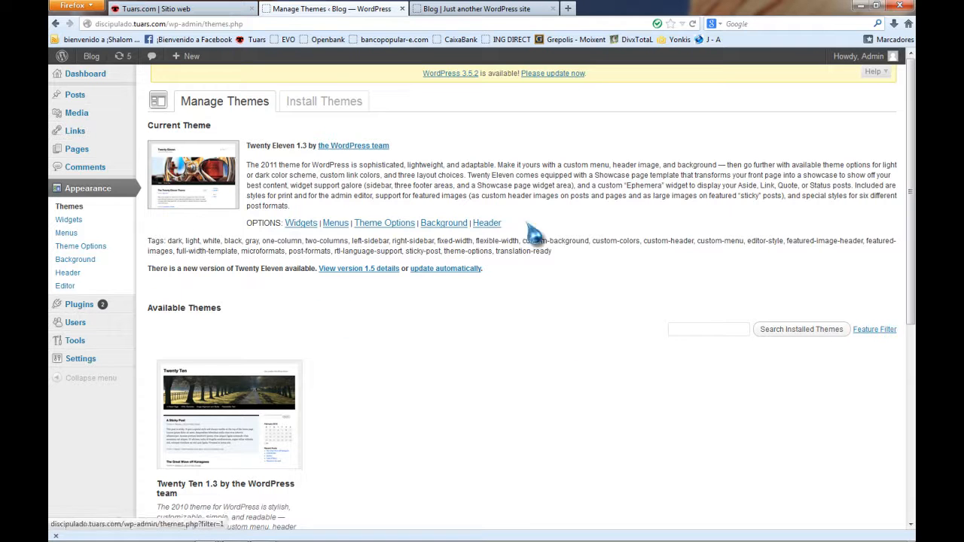
left_click(314, 103)
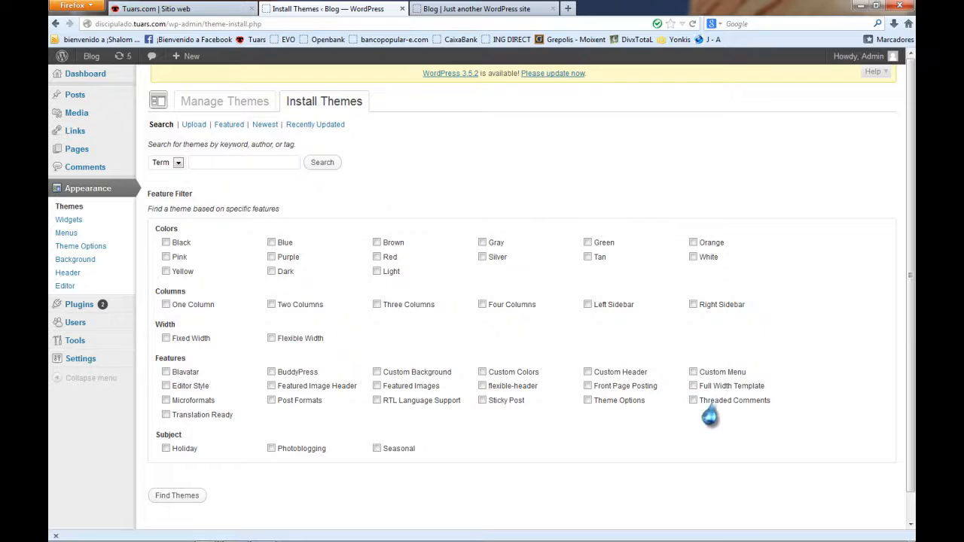
left_click(693, 401)
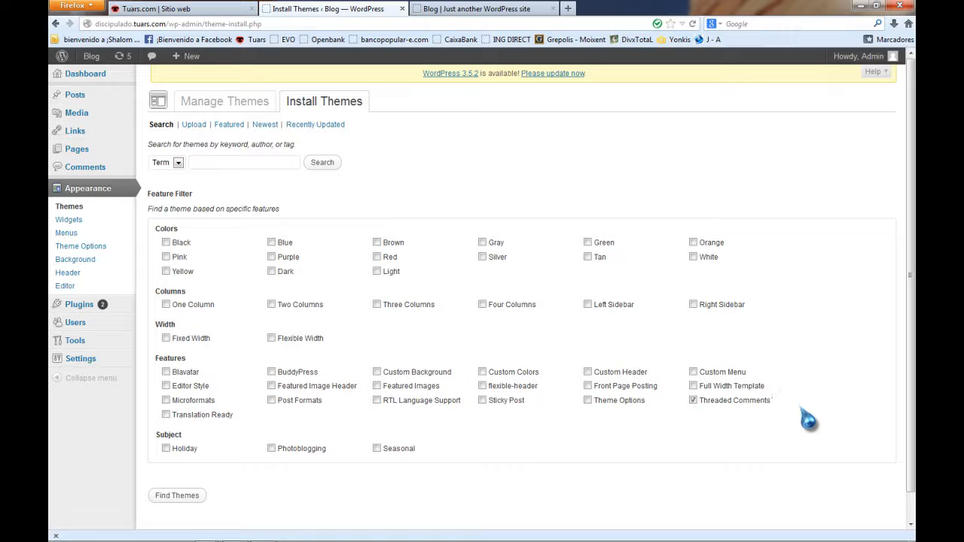
left_click_drag(785, 401, 701, 402)
left_click(725, 416)
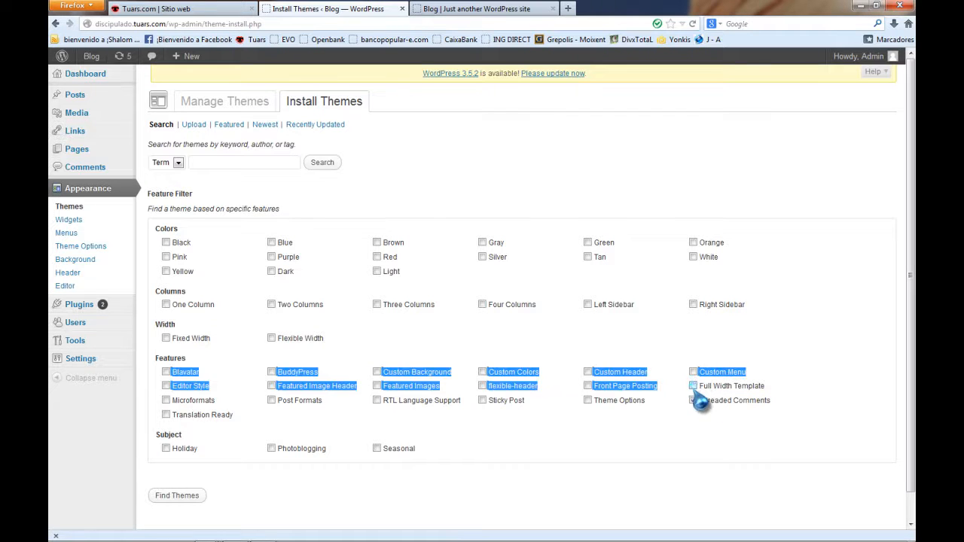
left_click(173, 497)
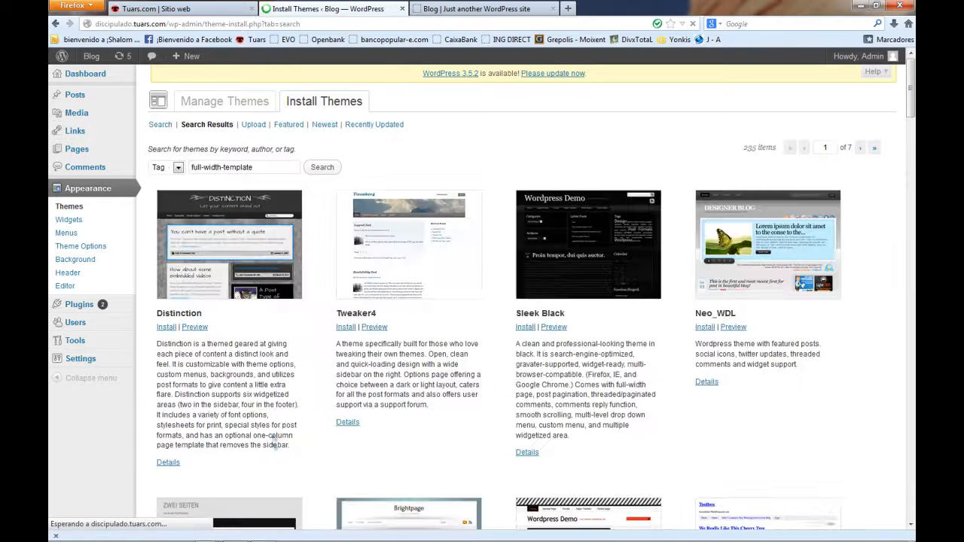
Install the Priimo 1.3 theme from the full-width search results.
scroll(502, 350, "down", 15)
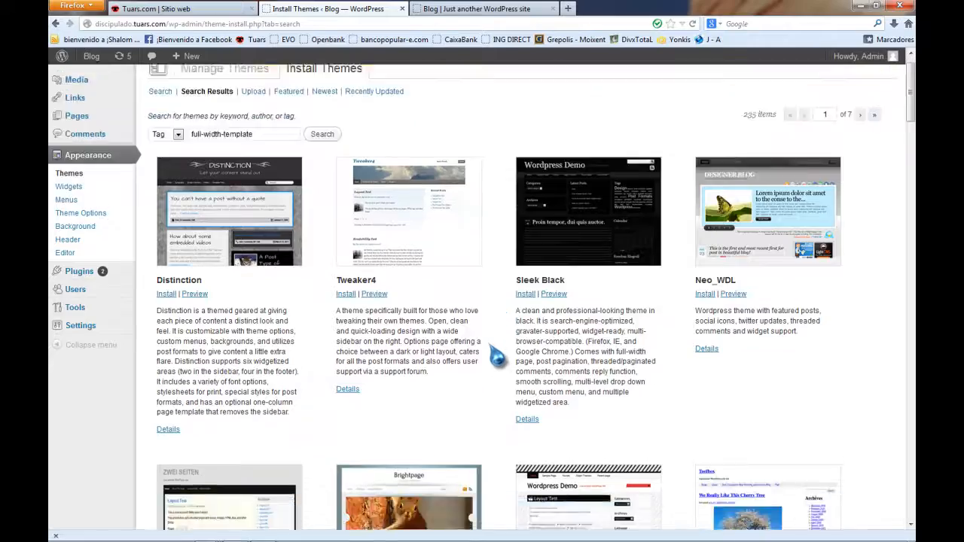
scroll(494, 365, "down", 15)
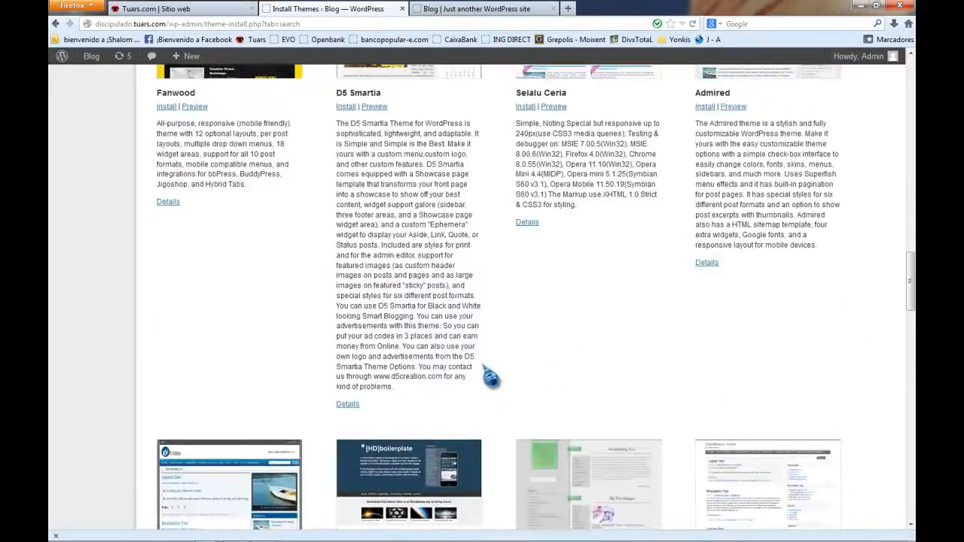
scroll(490, 376, "down", 10)
scroll(475, 385, "down", 15)
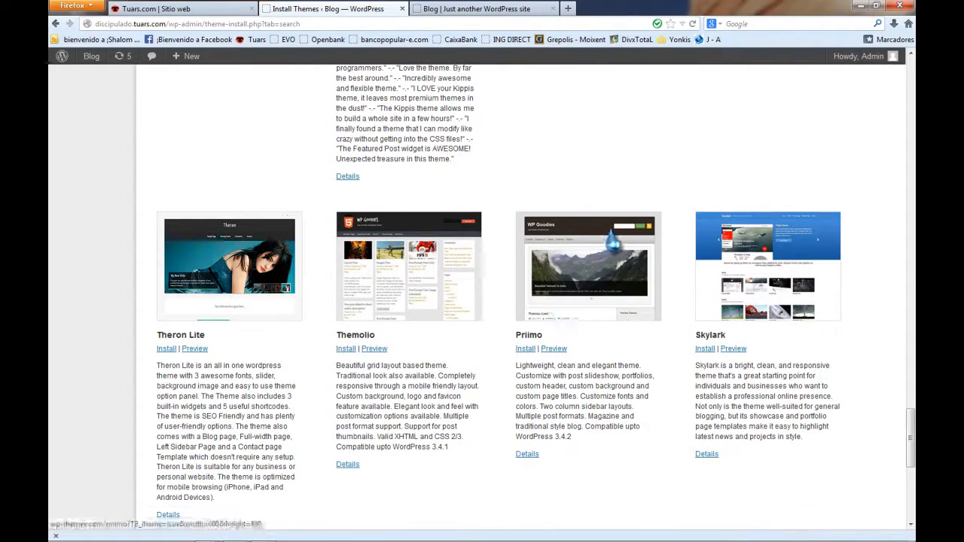
left_click(526, 350)
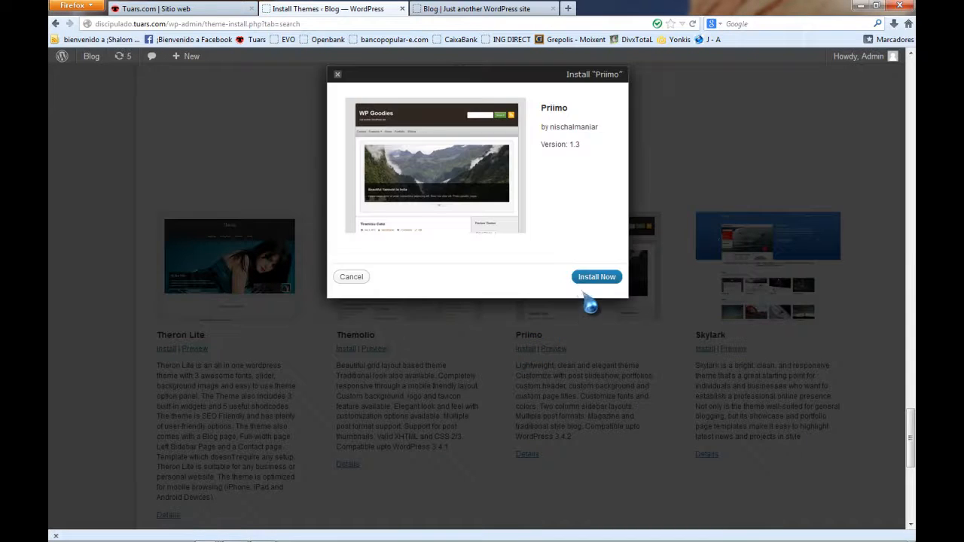
left_click(594, 276)
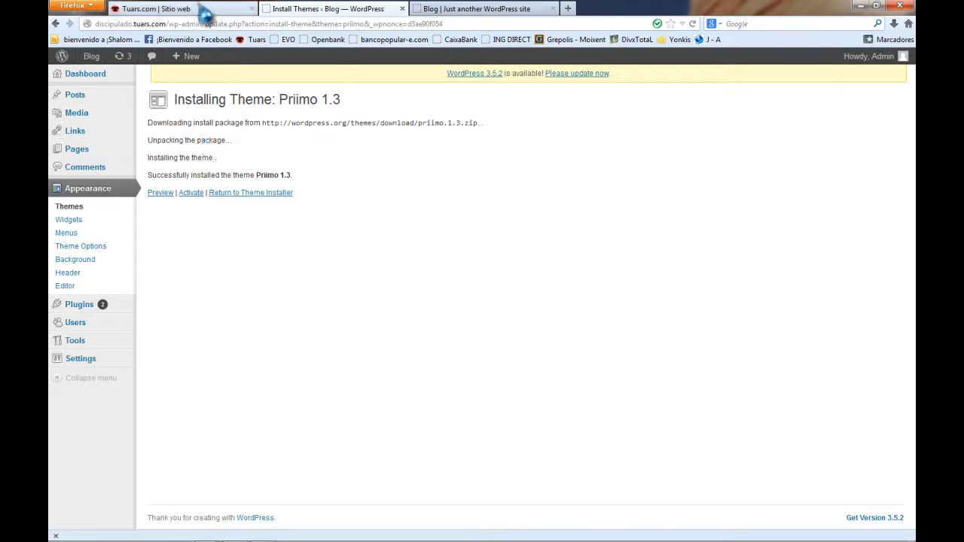
Activate the Priimo theme from the Manage Themes page.
mouse_move(91, 59)
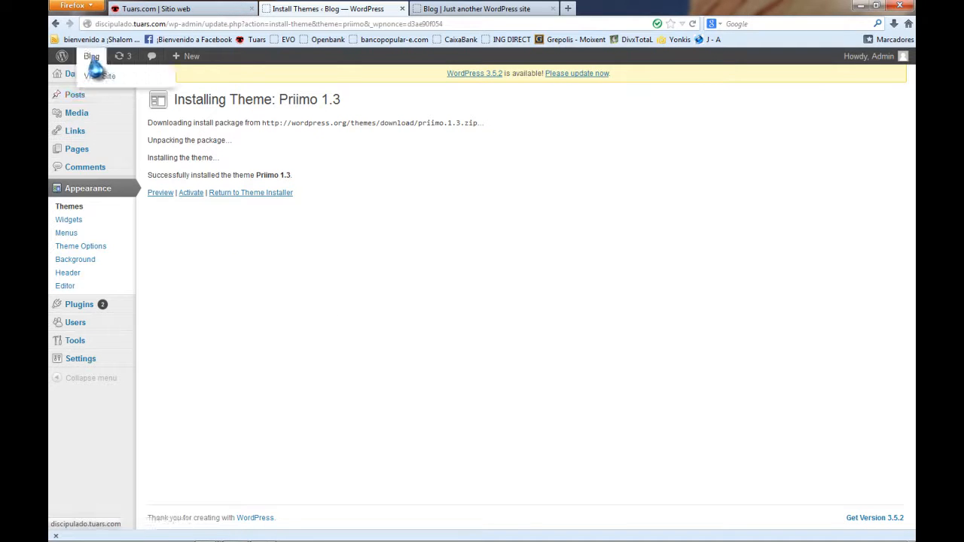
left_click(96, 76)
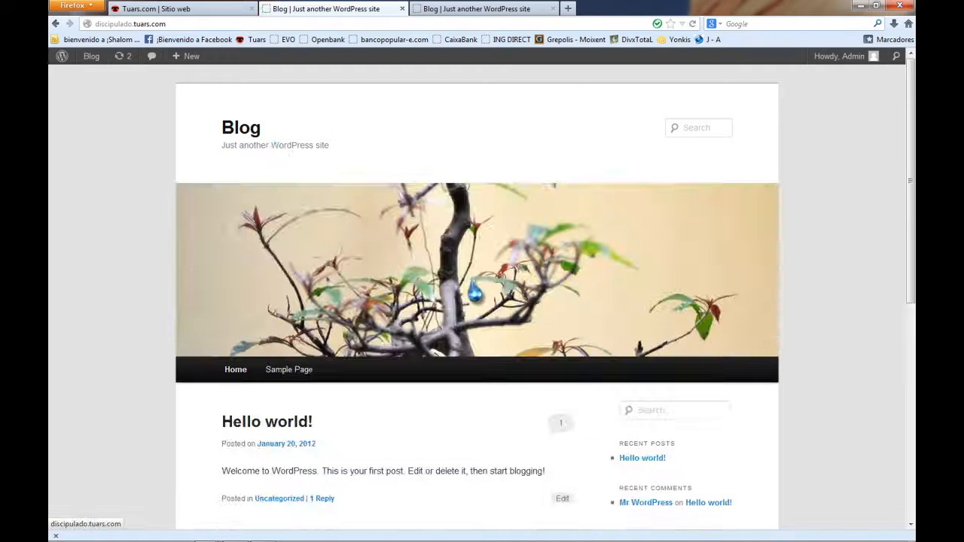
mouse_move(61, 60)
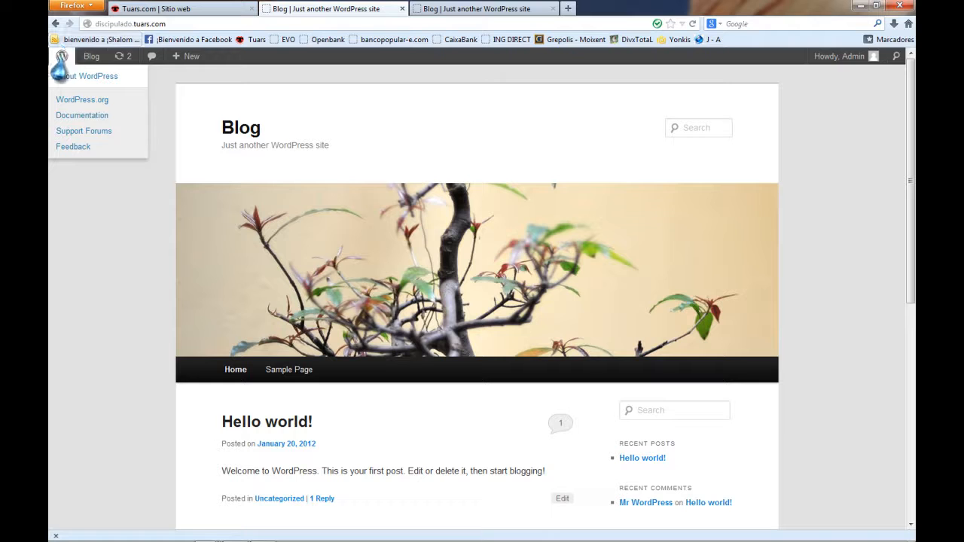
mouse_move(91, 58)
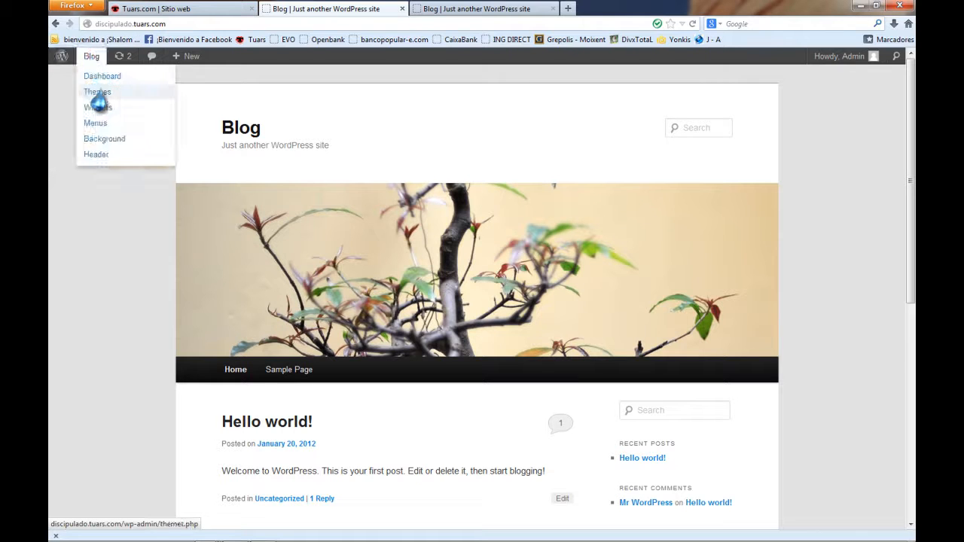
left_click(97, 93)
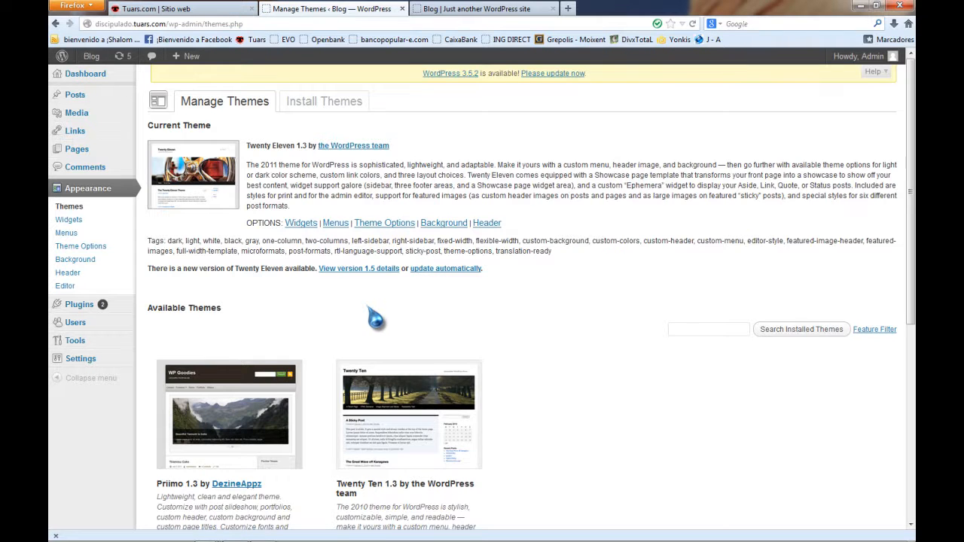
scroll(374, 319, "down", 5)
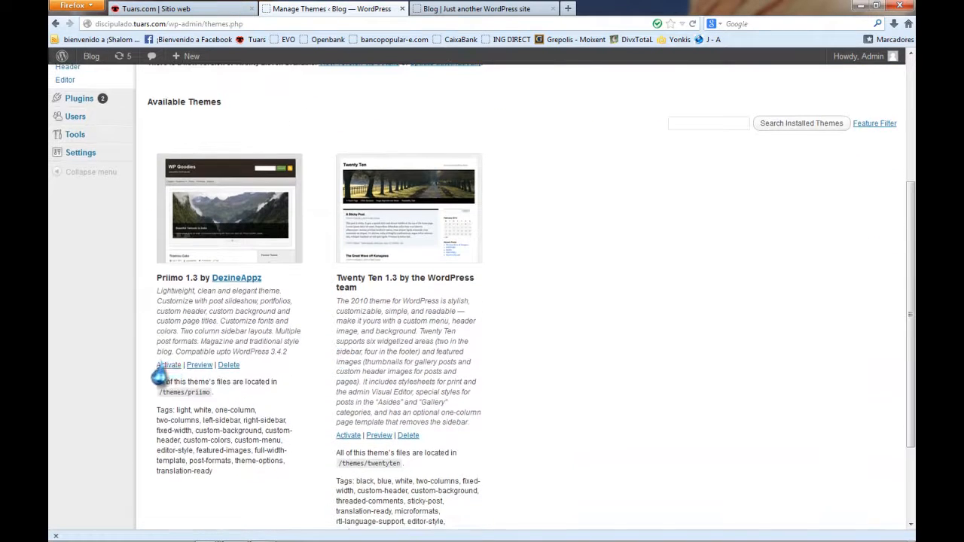
left_click(161, 366)
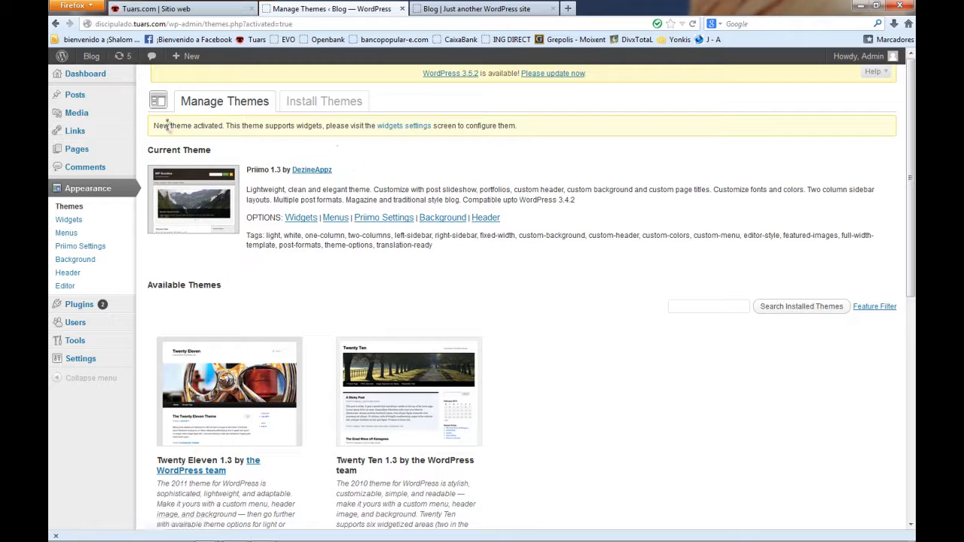
View the live front page, advancing the Priimo post slider three times and scrolling.
mouse_move(92, 79)
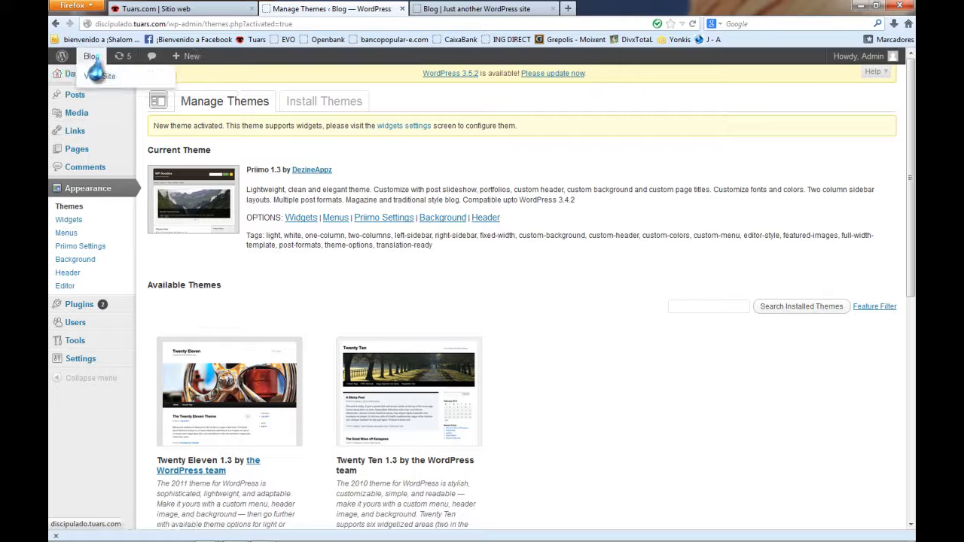
left_click(92, 61)
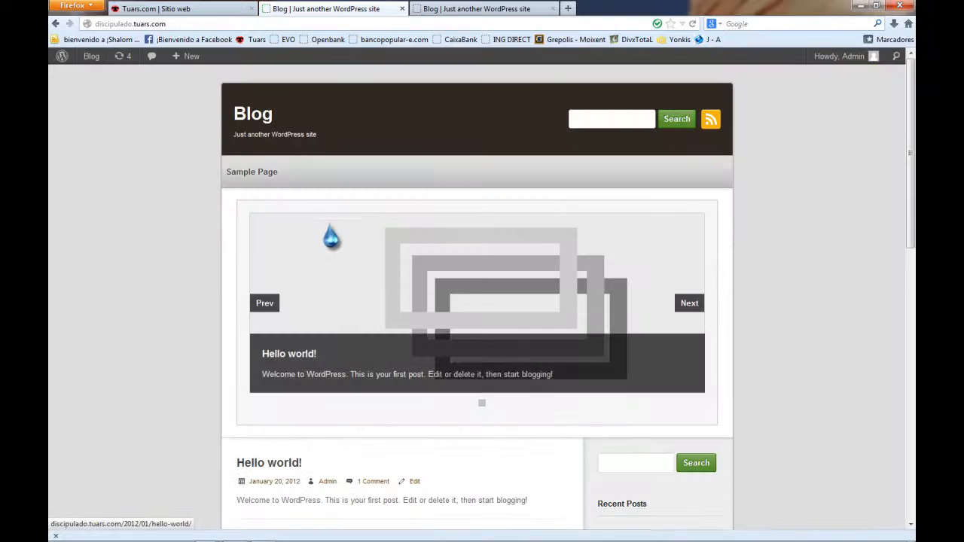
left_click(695, 307)
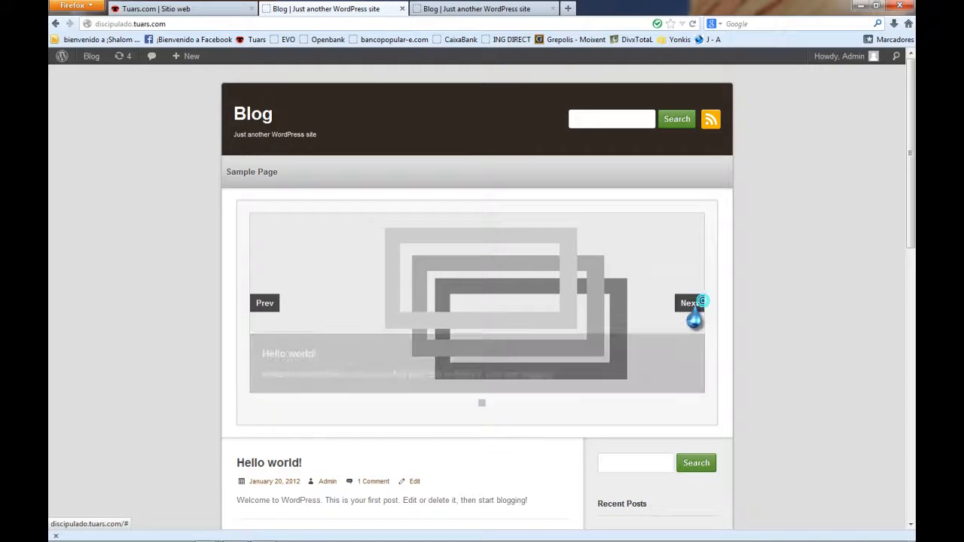
left_click(694, 307)
left_click(693, 308)
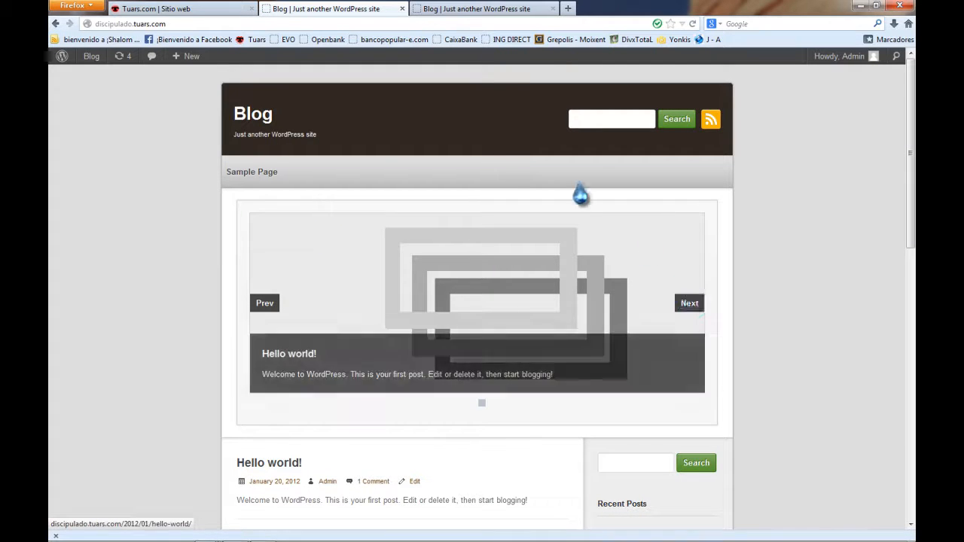
scroll(461, 320, "down", 6)
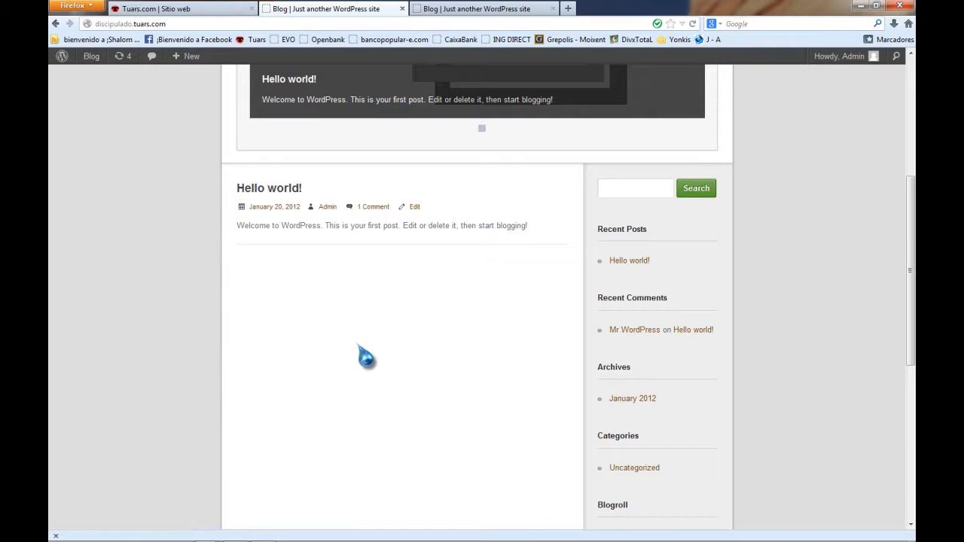
scroll(366, 357, "up", 6)
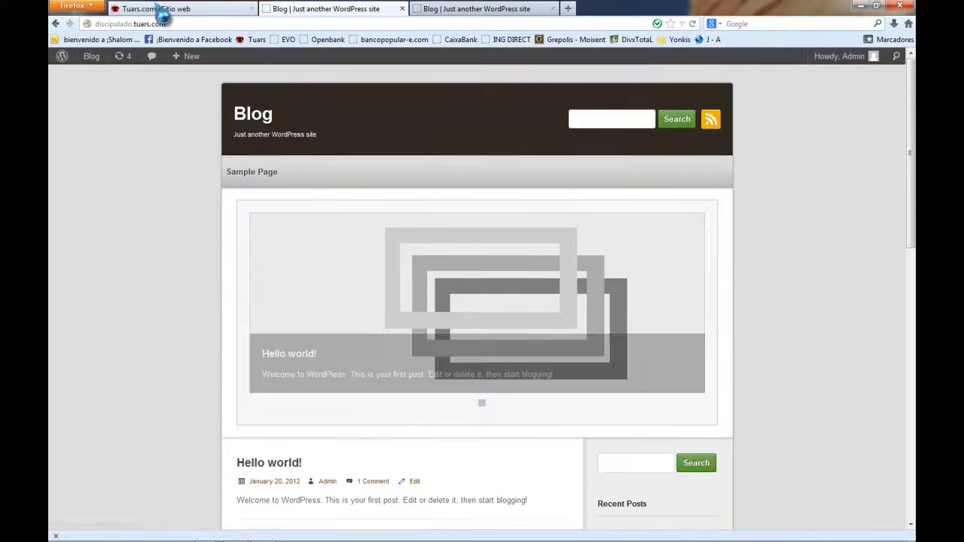
left_click(167, 10)
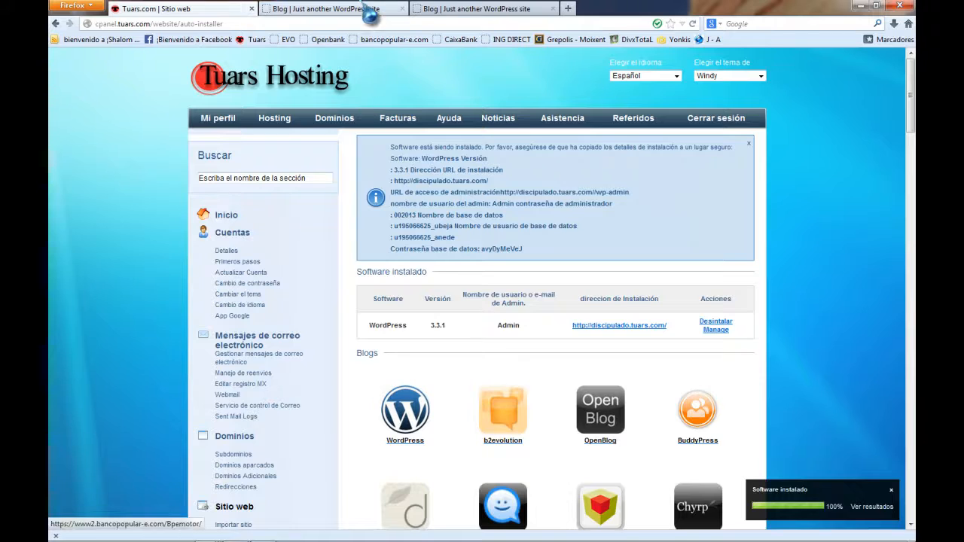
left_click(353, 9)
Activate Twenty Ten 1.3 from the Manage Themes list.
mouse_move(92, 59)
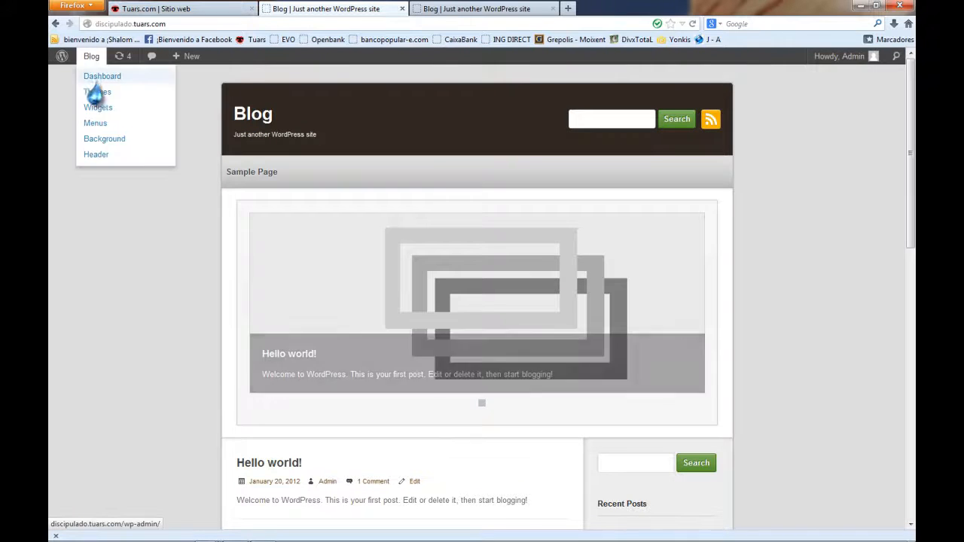
left_click(95, 92)
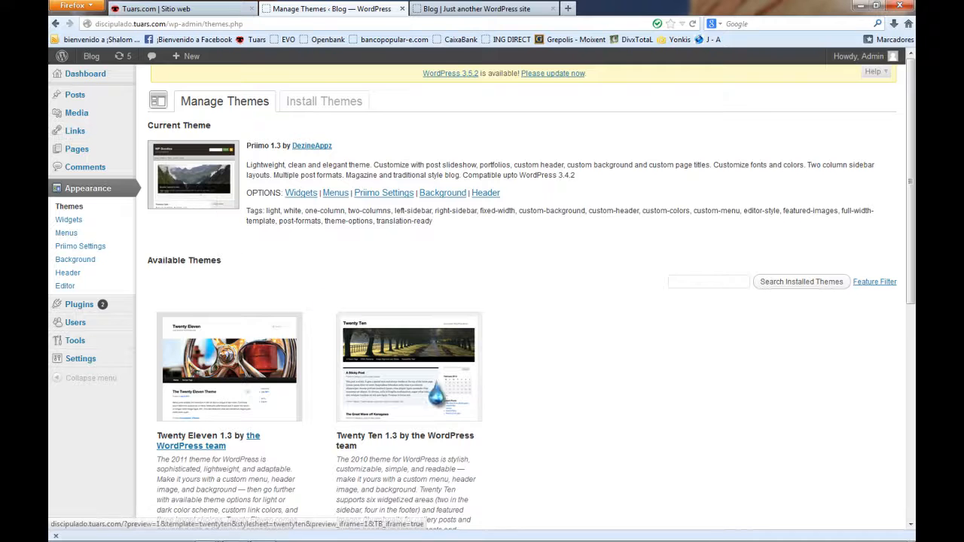
scroll(392, 426, "down", 5)
scroll(393, 452, "down", 5)
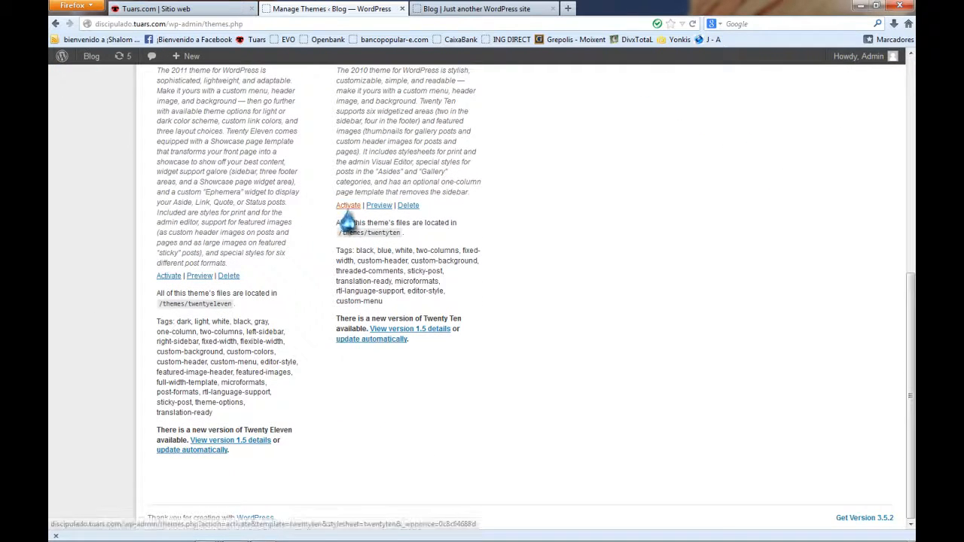
left_click(348, 205)
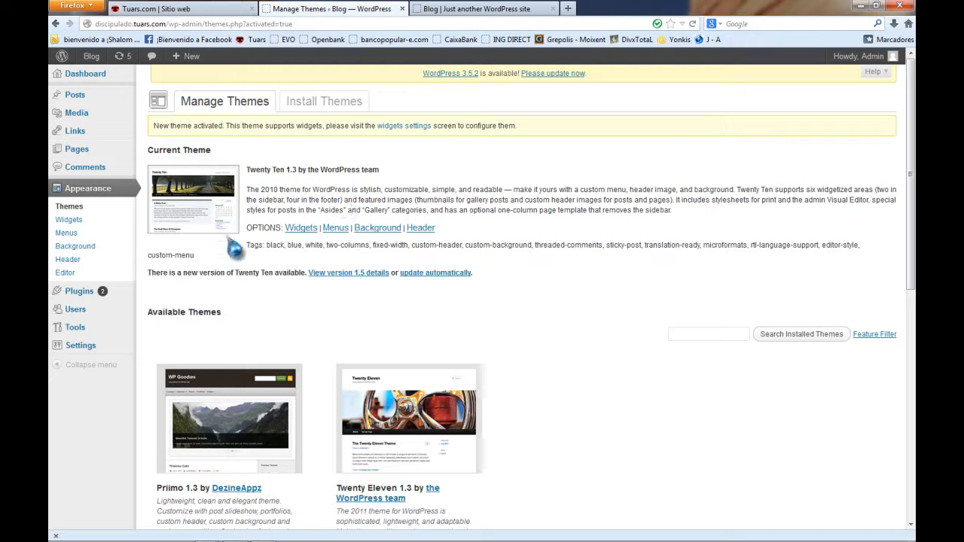
Visit the front page to see the Twenty Ten header.
mouse_move(91, 57)
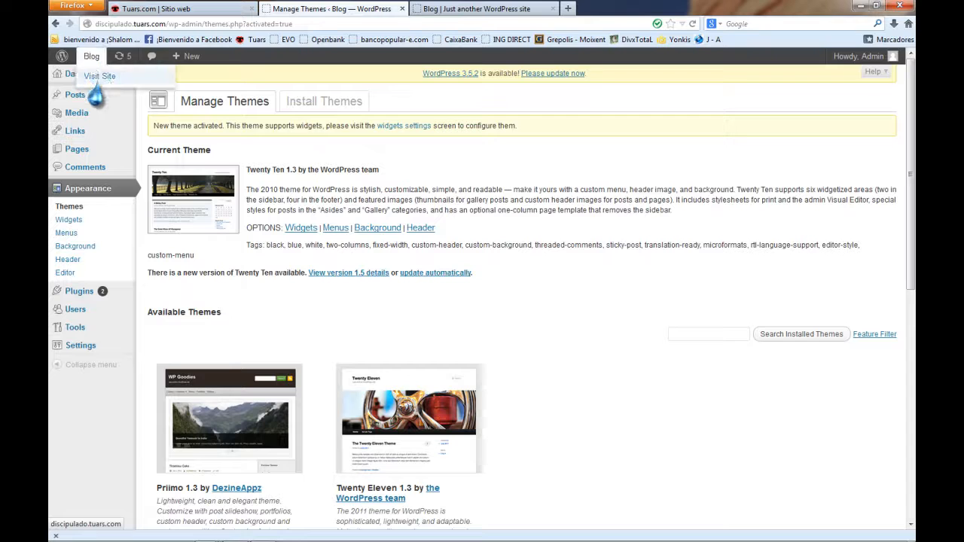
left_click(98, 78)
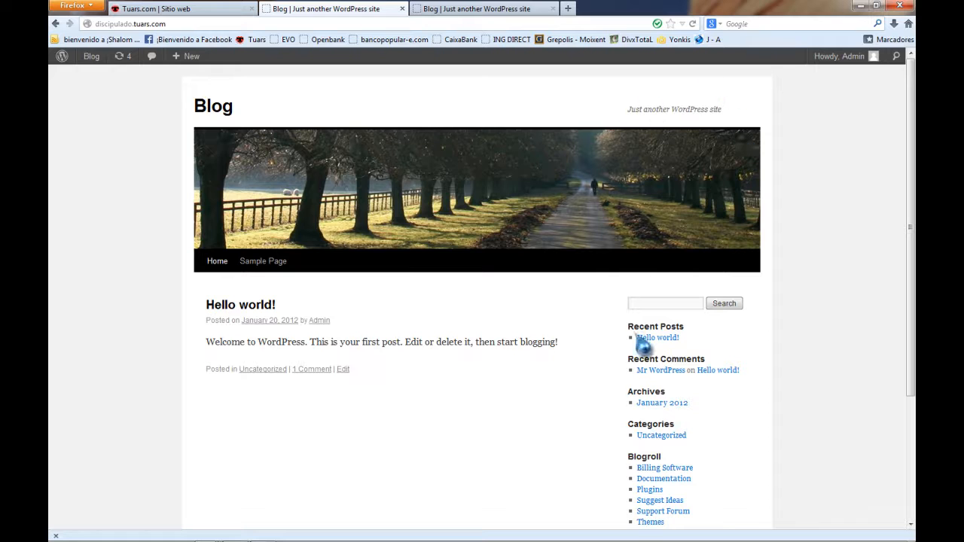
scroll(471, 369, "down", 4)
scroll(466, 365, "up", 4)
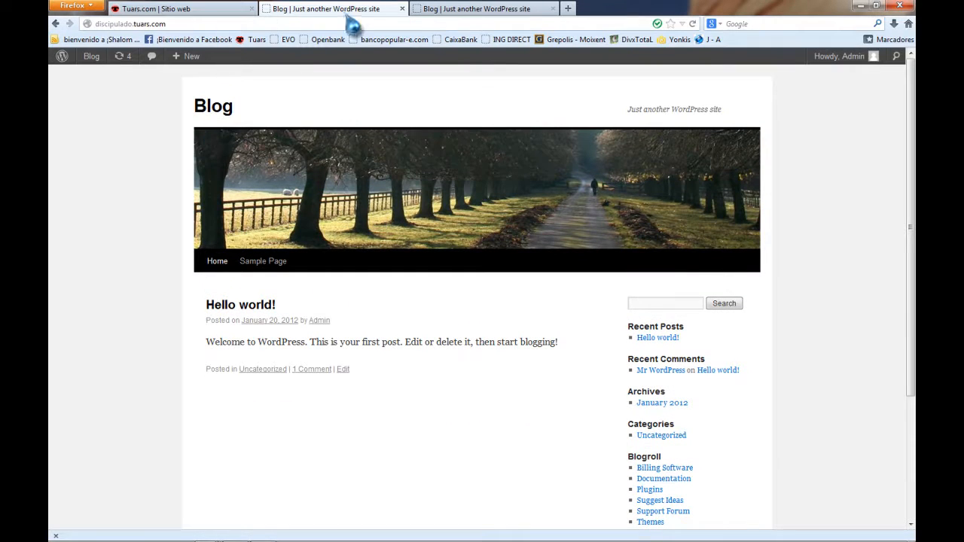
Open the Updates page offering WordPress 3.5.2 and plugin updates.
mouse_move(91, 58)
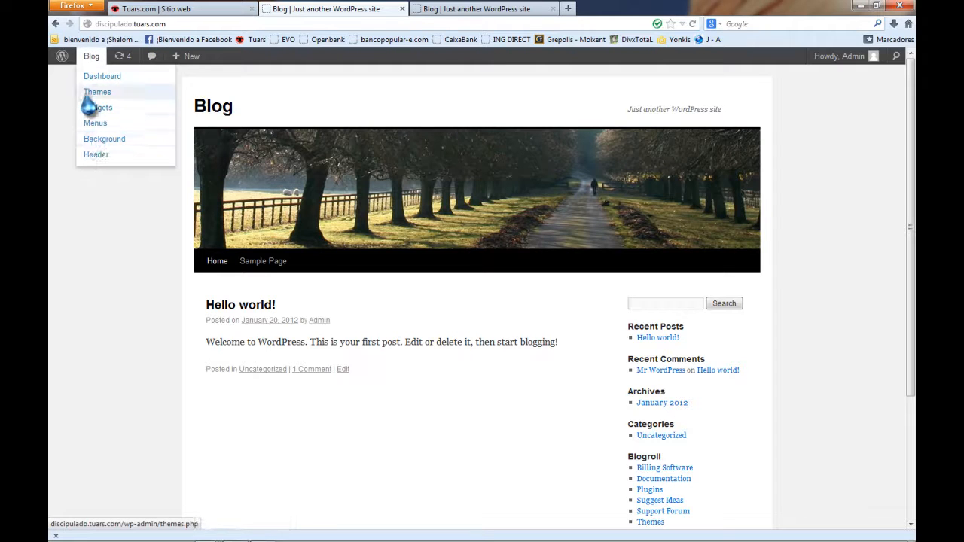
mouse_move(62, 59)
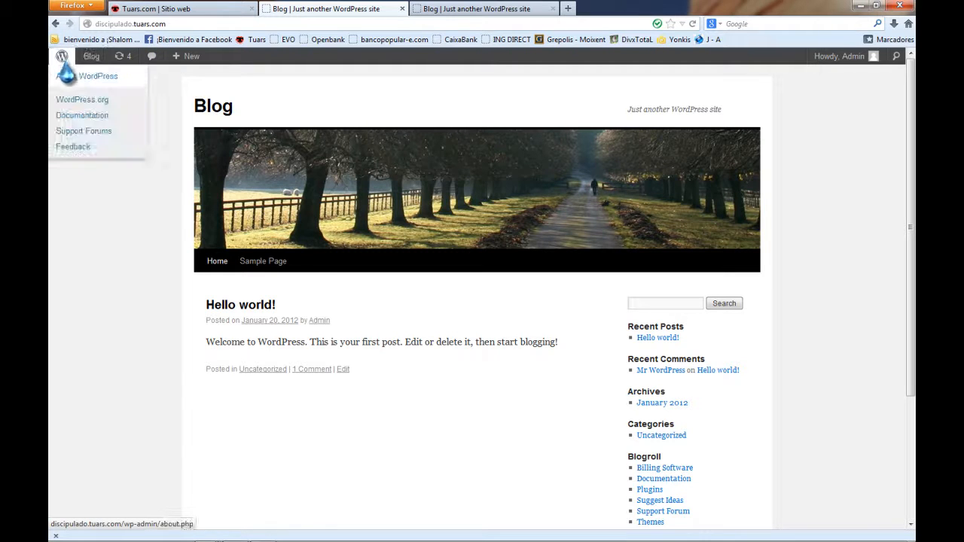
mouse_move(186, 59)
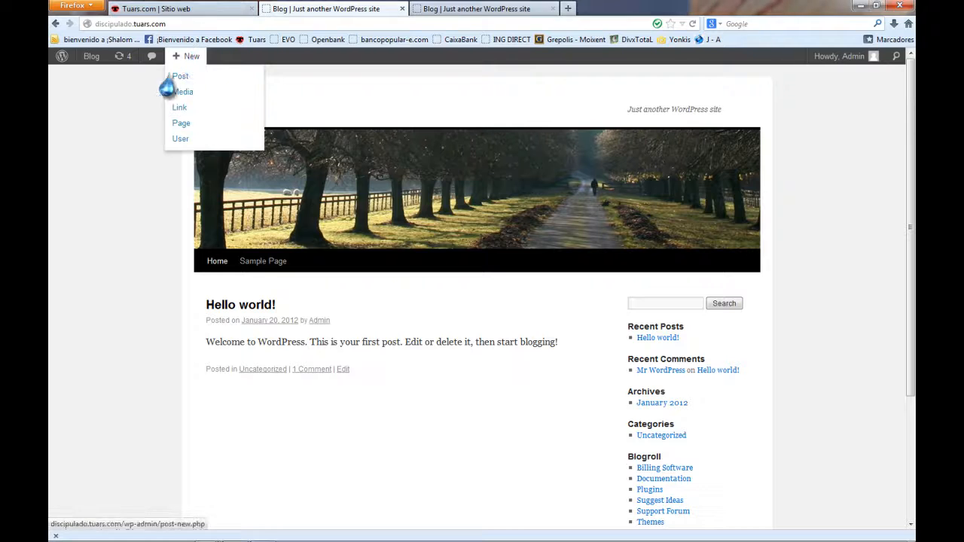
left_click(120, 56)
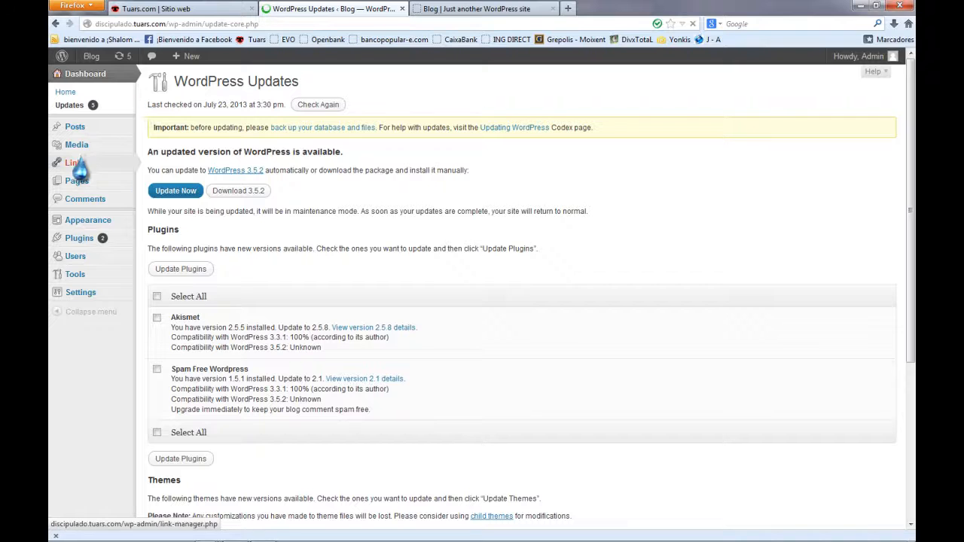
Open the Sample Page in the page editor.
mouse_move(85, 135)
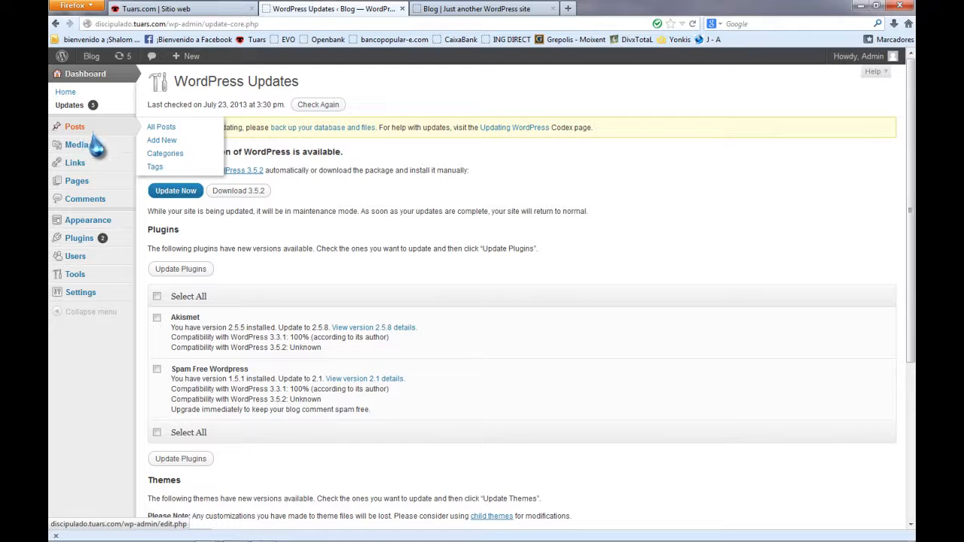
left_click(106, 183)
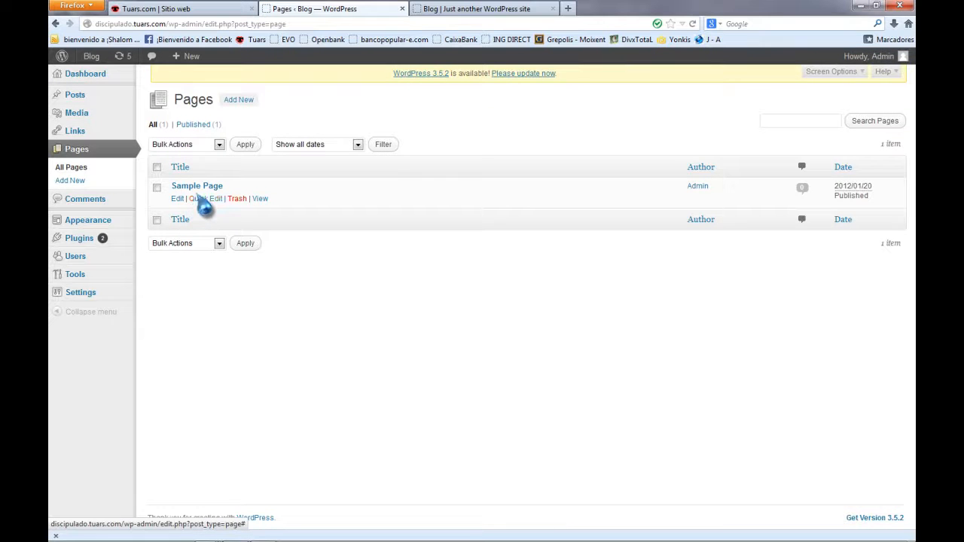
left_click(177, 199)
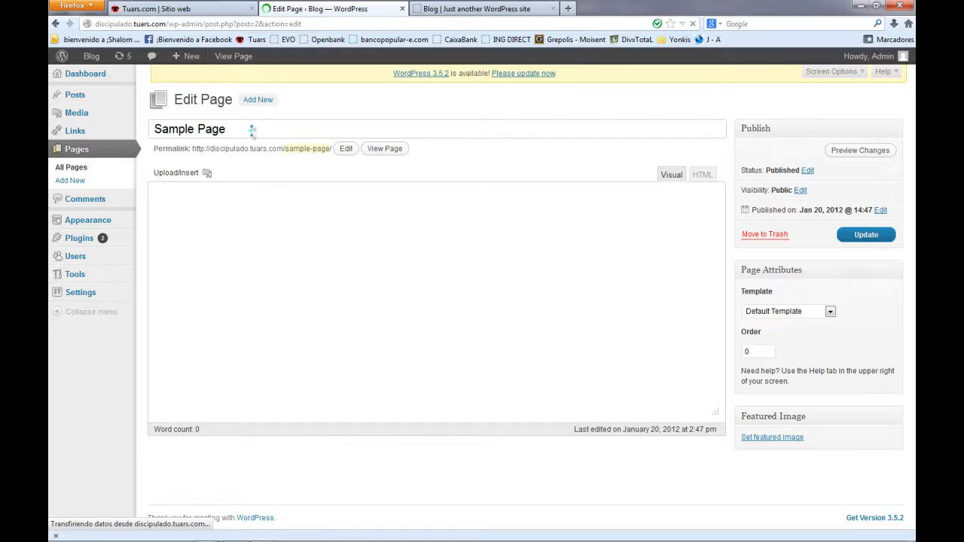
Copy the 'Sample Page' title with Copiar, then return to the Blog tab.
left_click_drag(249, 130, 169, 129)
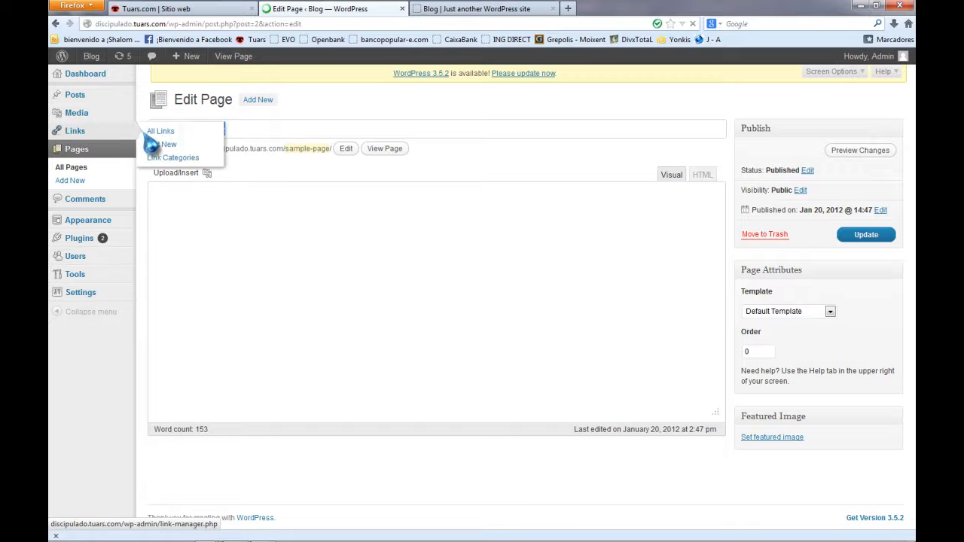
left_click_drag(254, 131, 145, 134)
right_click(225, 161)
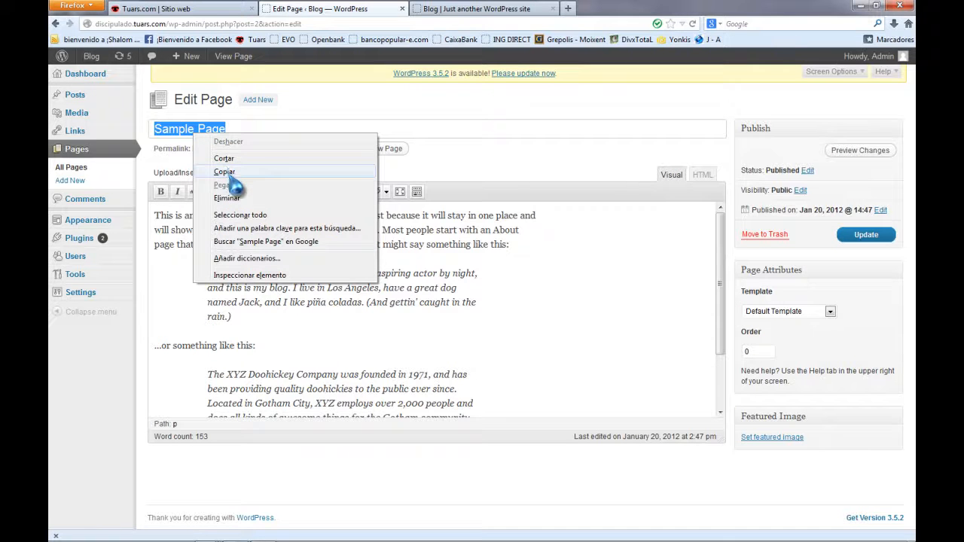
left_click(226, 173)
left_click(542, 9)
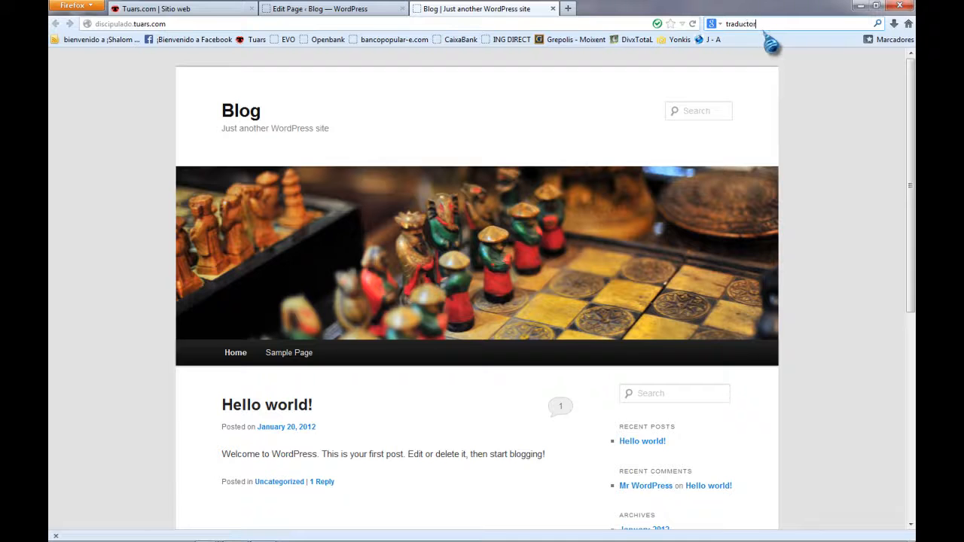
Paste 'Sample Page' into the elmundo.es translator and get 'Página De la muestra' via EN-SP.
left_click(772, 47)
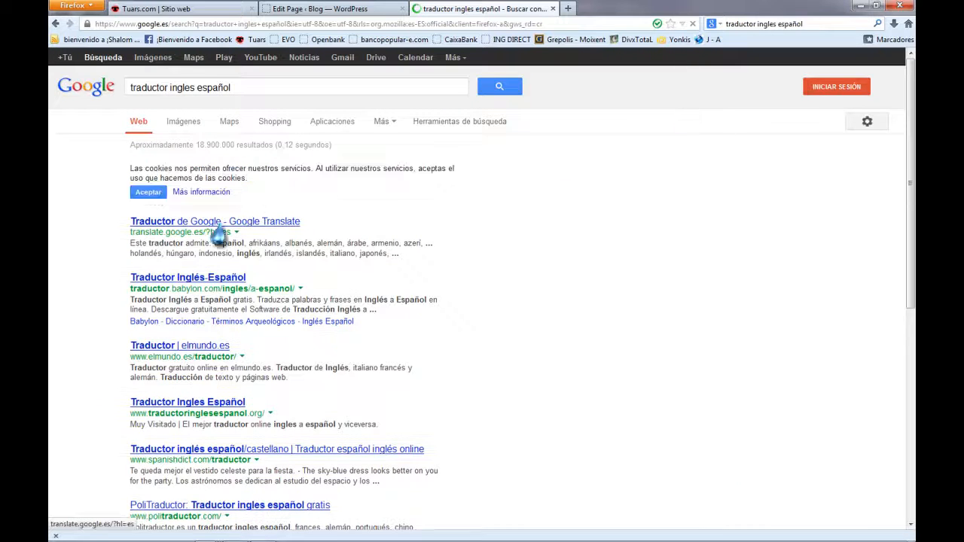
left_click(164, 354)
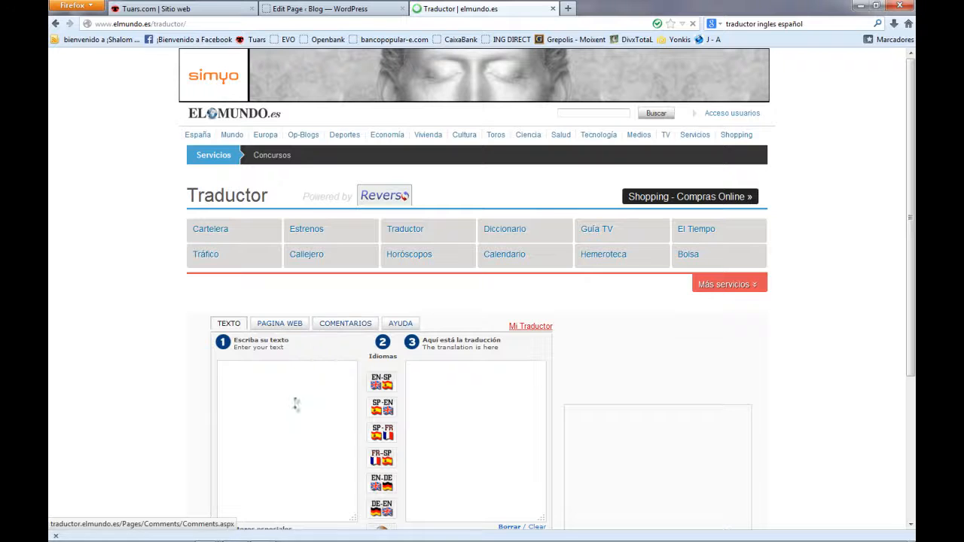
right_click(294, 405)
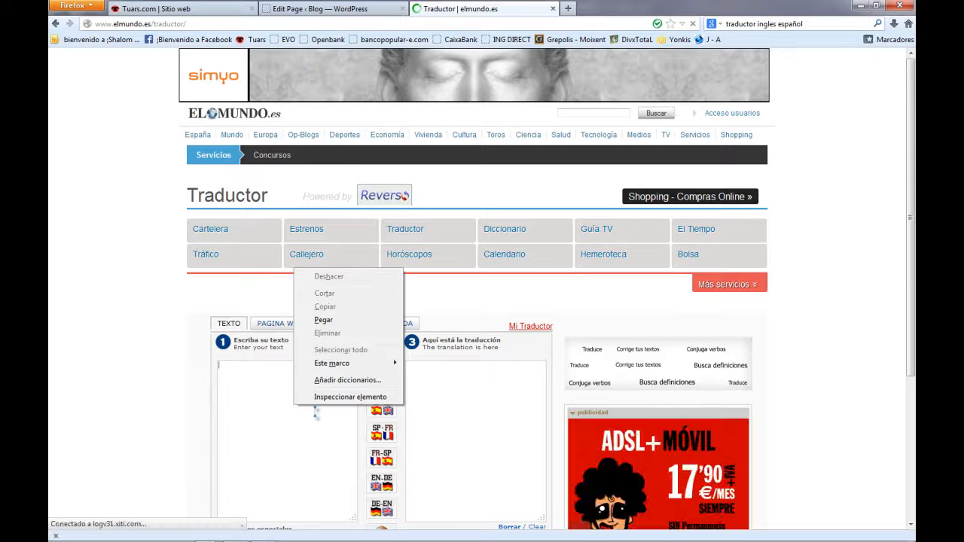
left_click(323, 319)
left_click(380, 381)
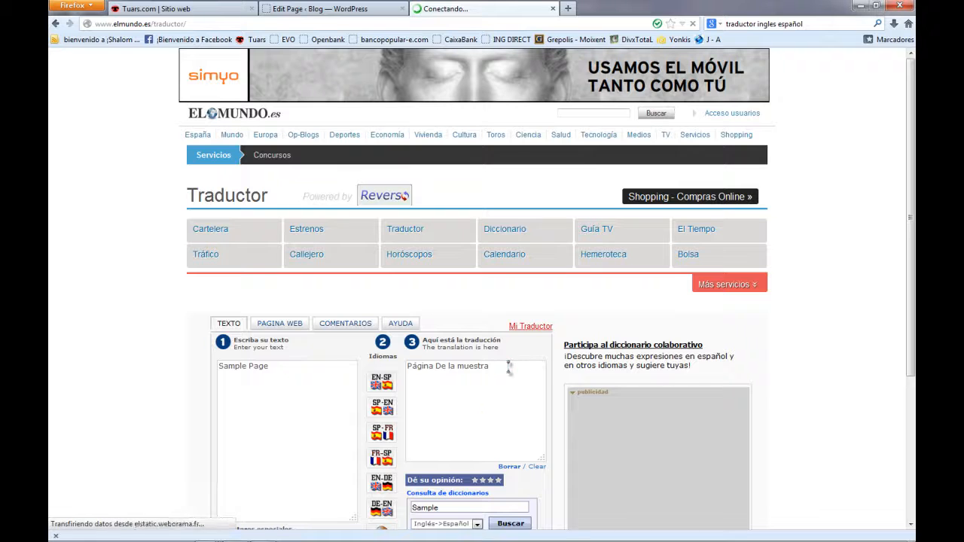
left_click_drag(507, 367, 396, 364)
left_click(320, 9)
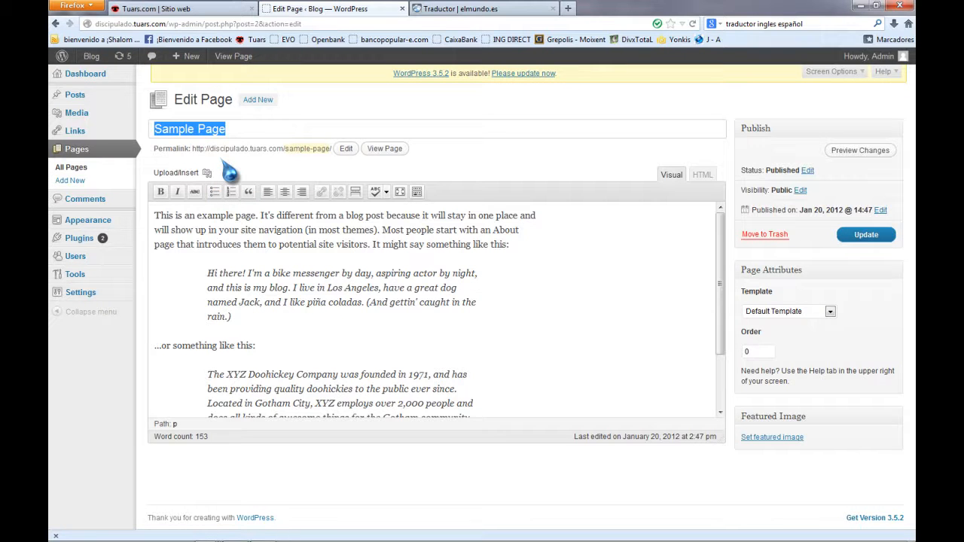
Retitle the page 'Inicio', delete all its body text, and update it.
type("Inicio")
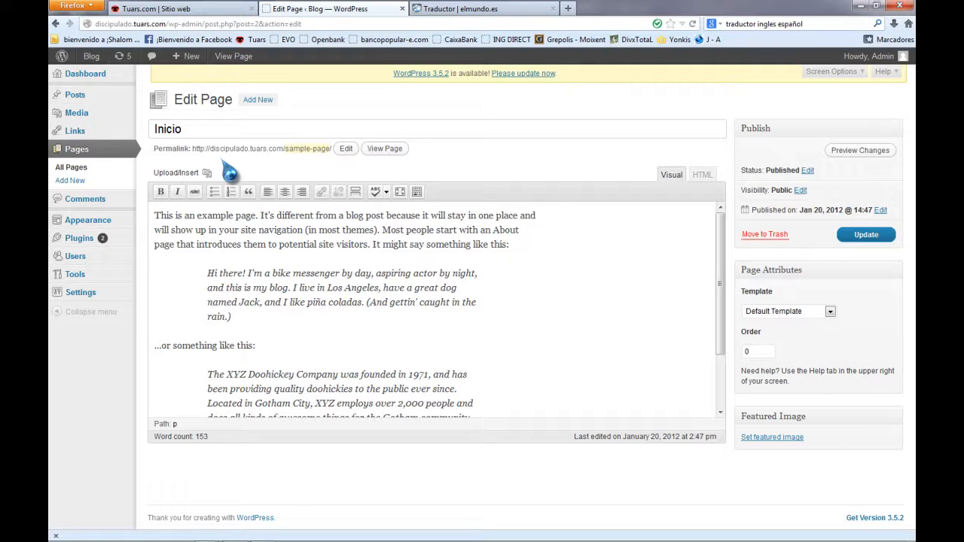
scroll(456, 381, "down", 2)
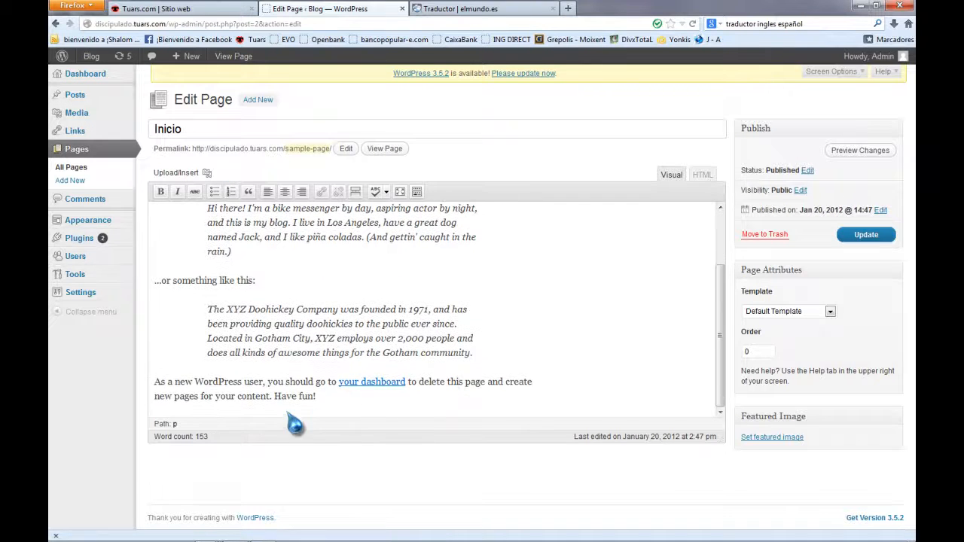
left_click_drag(350, 422, 88, 192)
key("BackSpace")
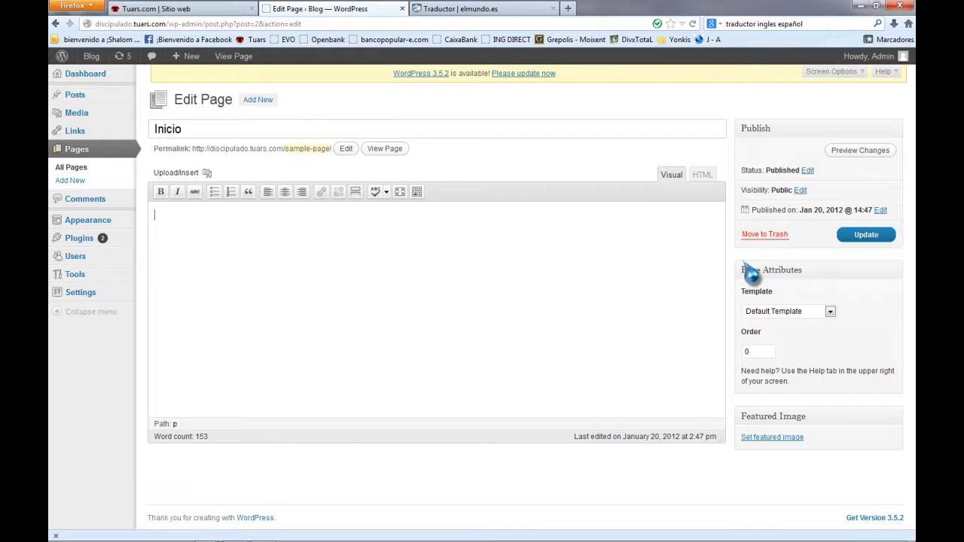
left_click(864, 237)
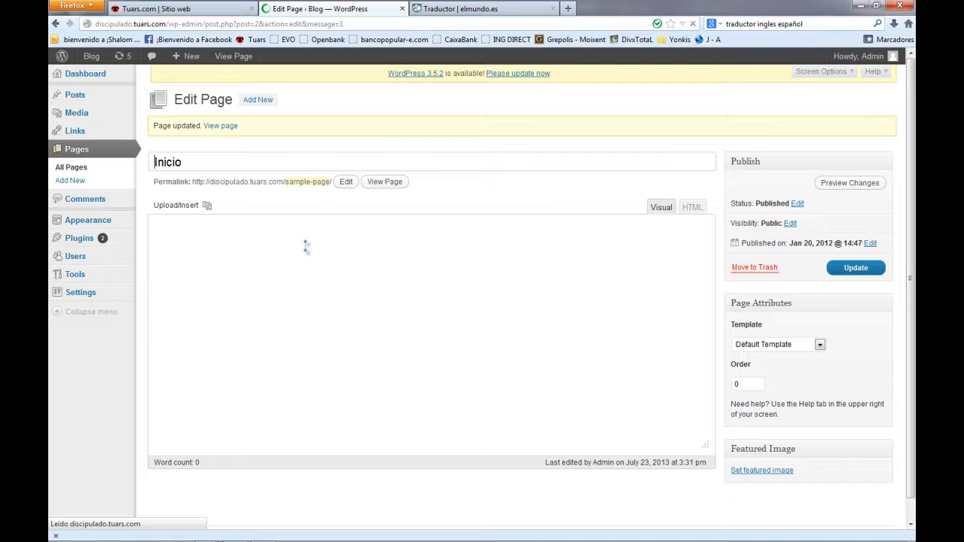
Open the public site in a private window, then close that window.
mouse_move(85, 230)
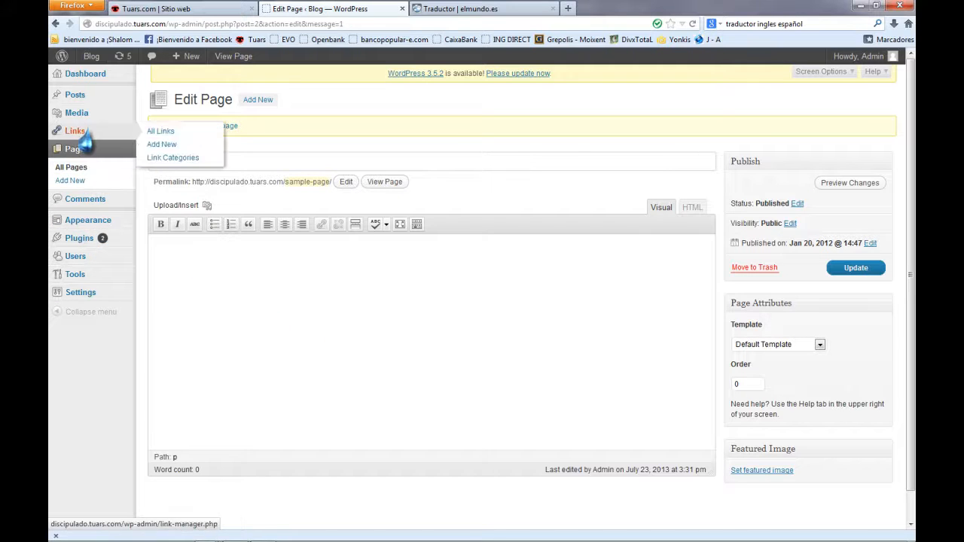
mouse_move(95, 120)
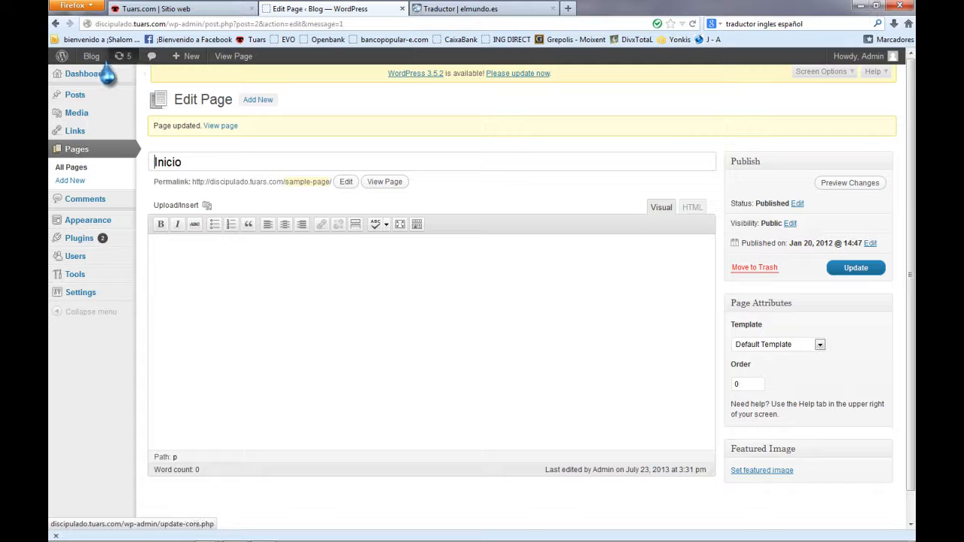
mouse_move(88, 67)
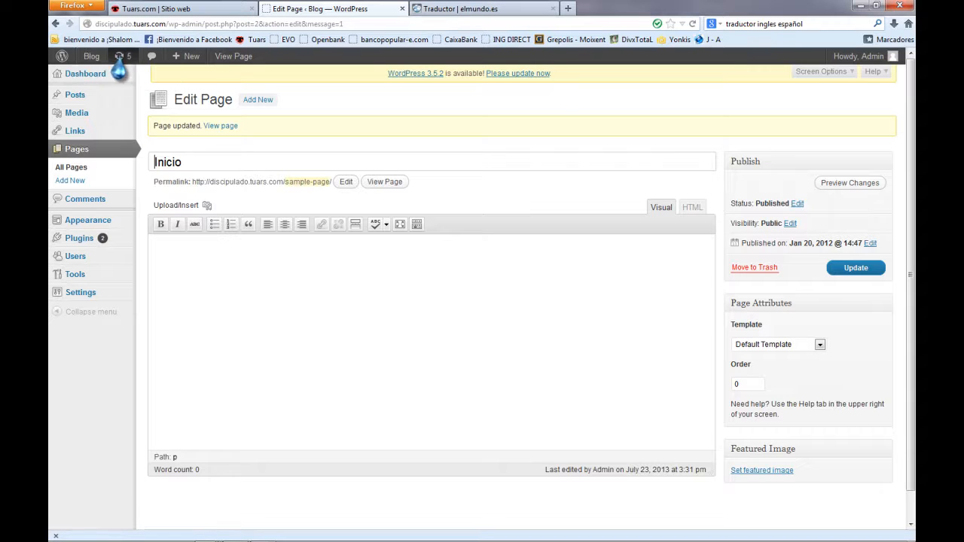
right_click(98, 76)
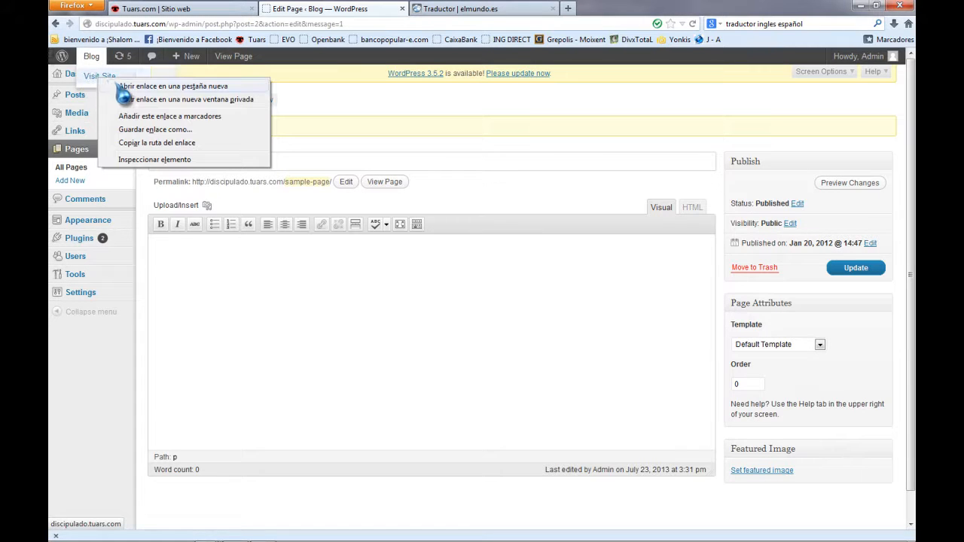
left_click(139, 99)
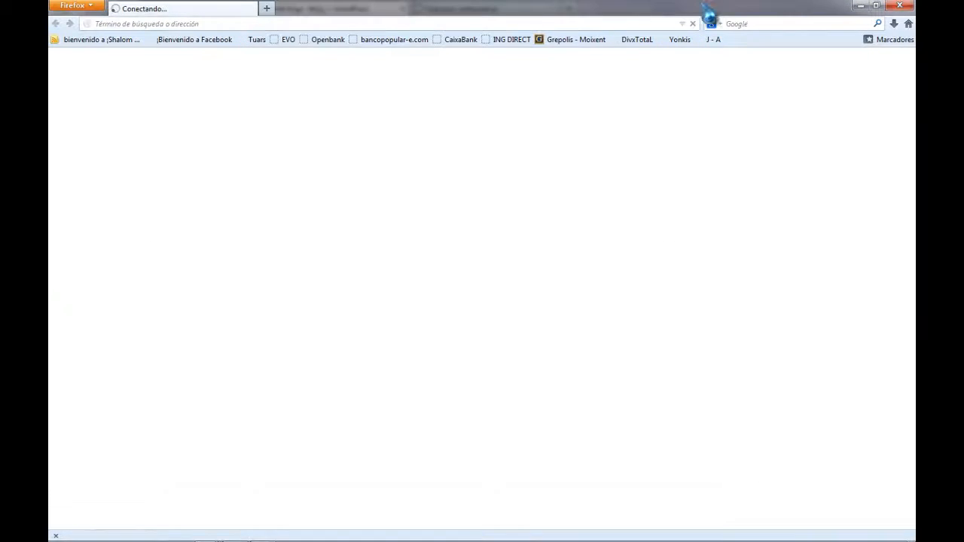
left_click(900, 6)
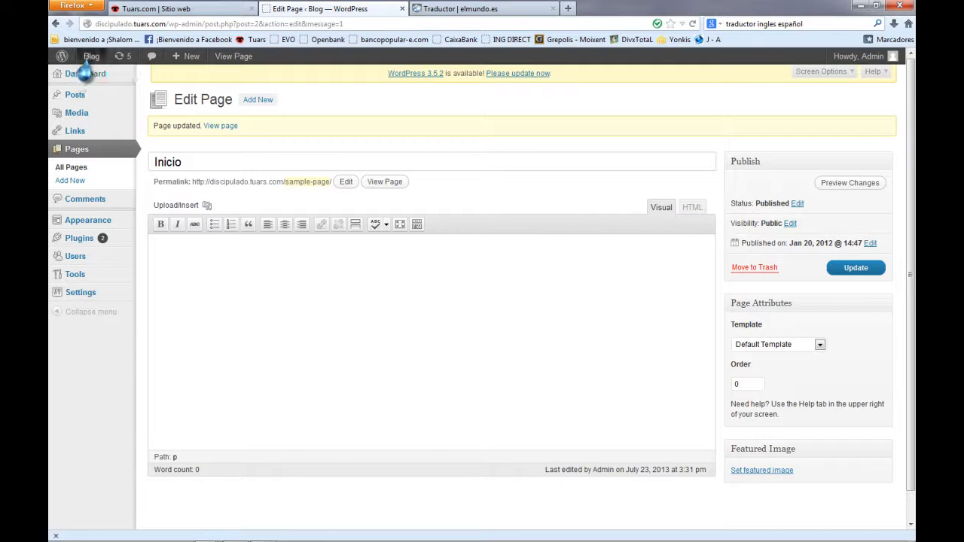
Open the public site in a new tab, view it, and return to the Inicio editor.
mouse_move(91, 61)
right_click(98, 76)
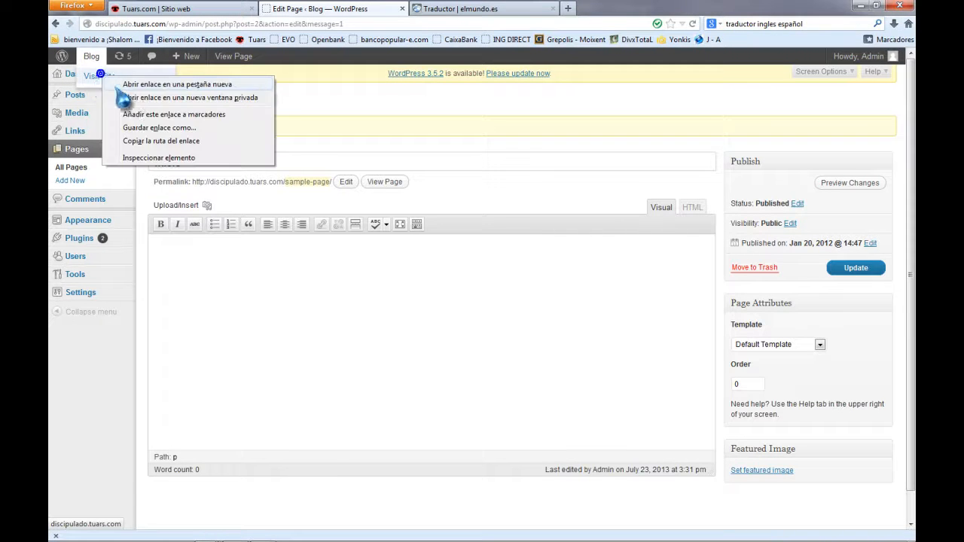
left_click(160, 98)
left_click(498, 9)
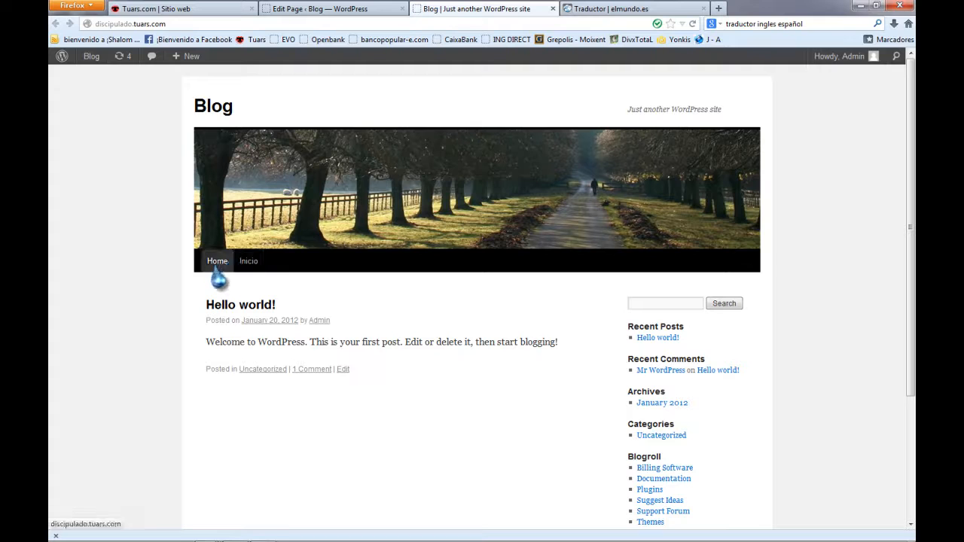
left_click(311, 9)
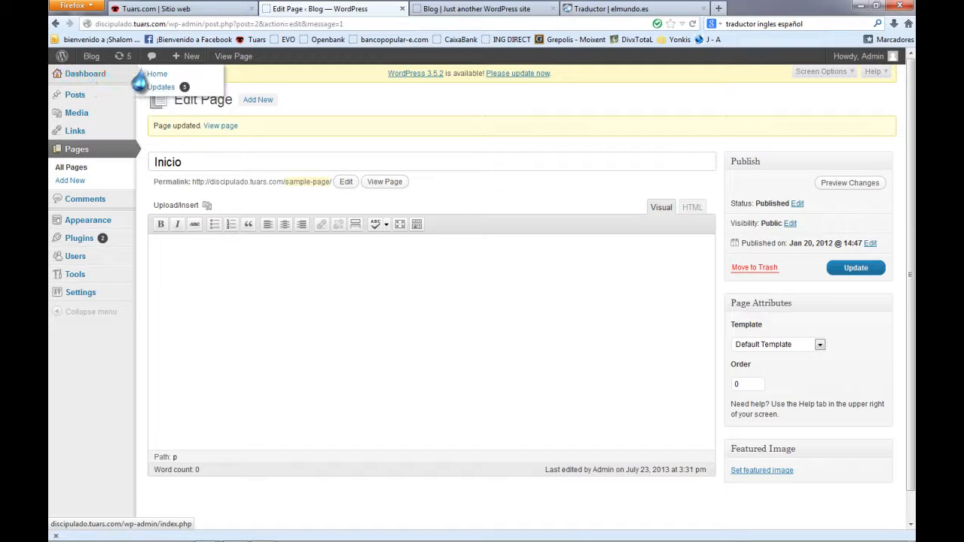
Go to the Dashboard home, then open the Pages list, which shows only Inicio.
left_click(156, 75)
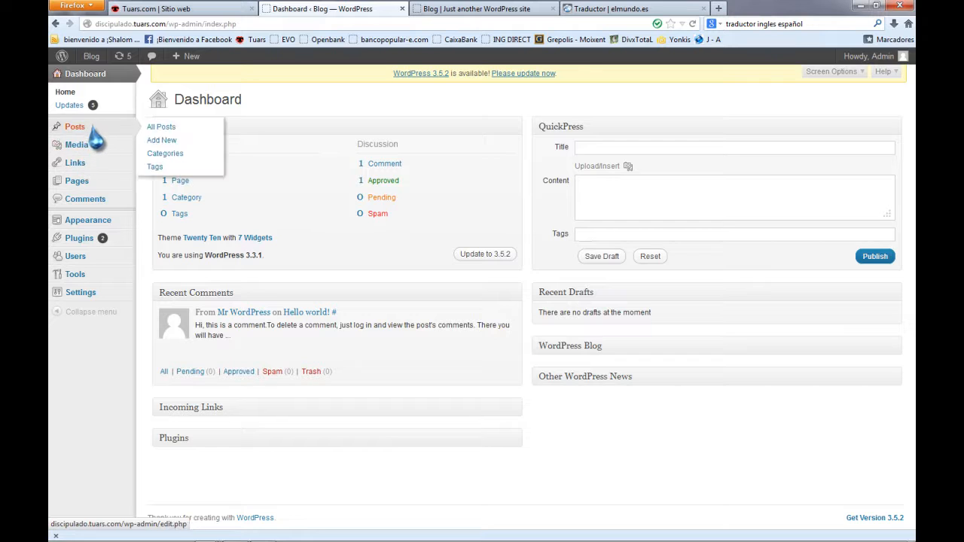
mouse_move(82, 162)
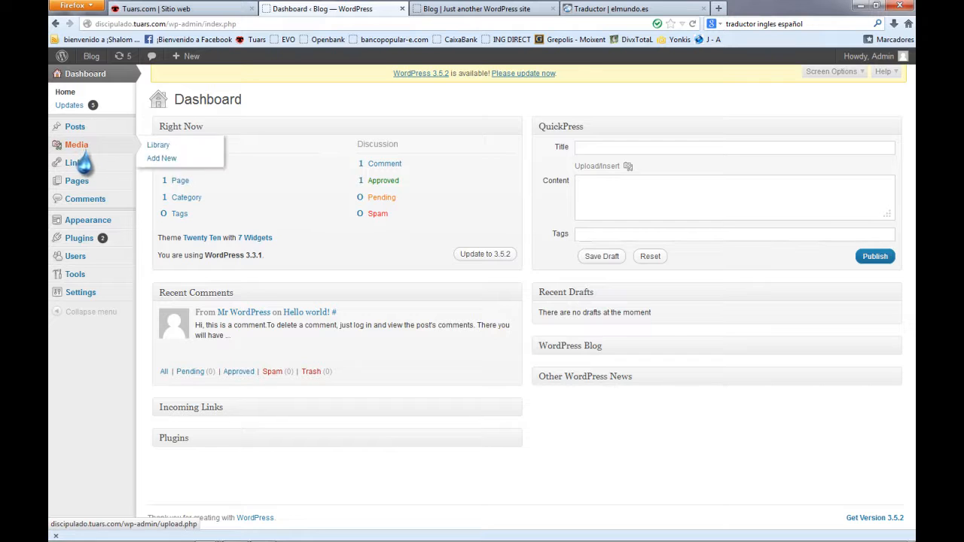
mouse_move(103, 185)
left_click(70, 188)
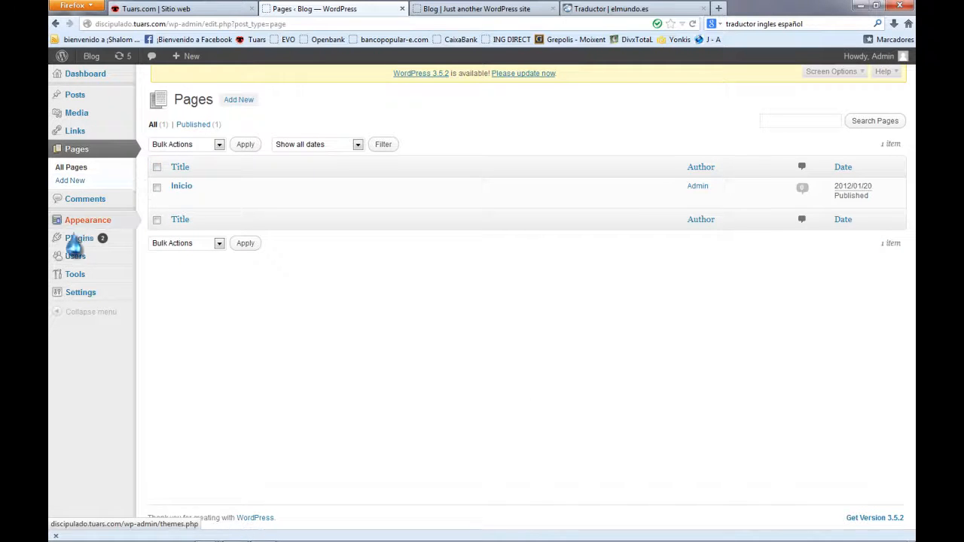
mouse_move(83, 243)
mouse_move(90, 225)
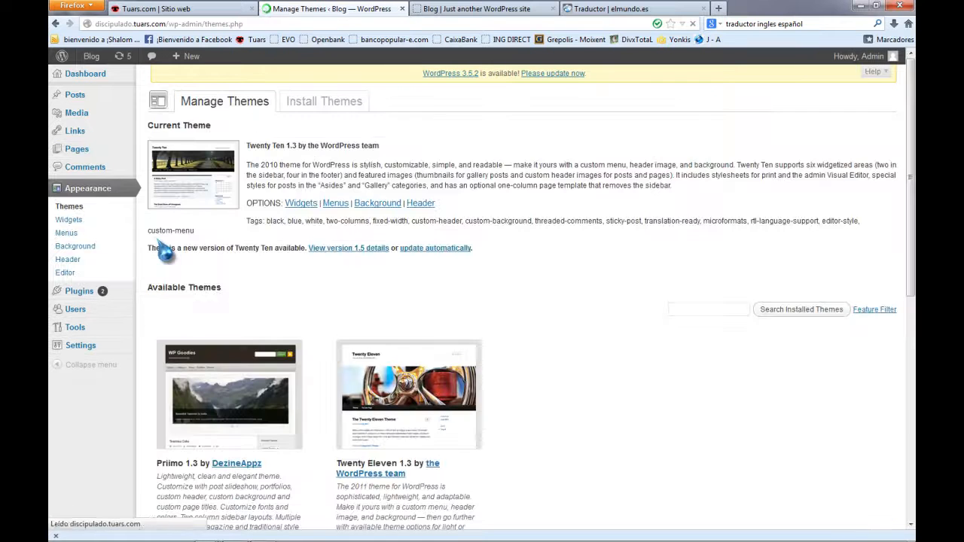
Open the Menus settings from the current Twenty Ten theme's Options links.
left_click(336, 205)
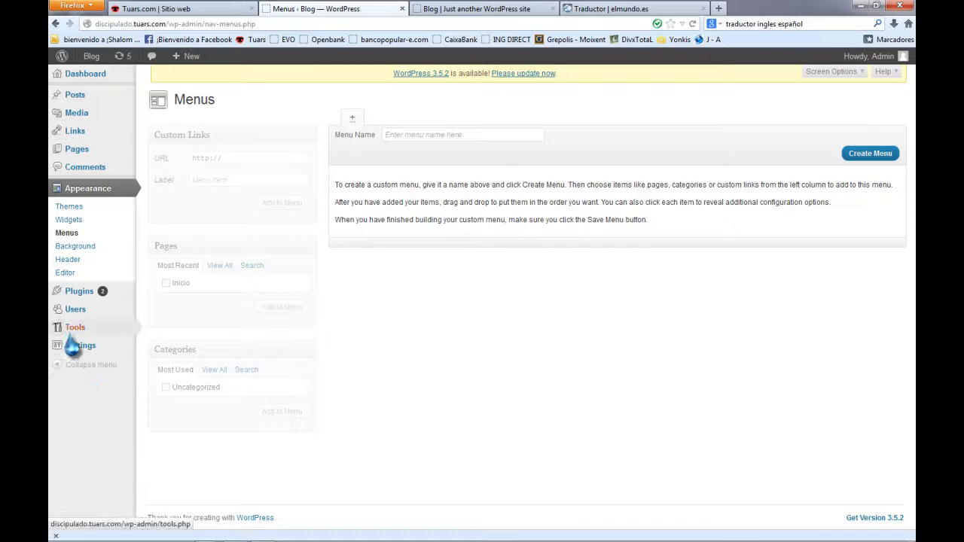
mouse_move(76, 348)
left_click(161, 348)
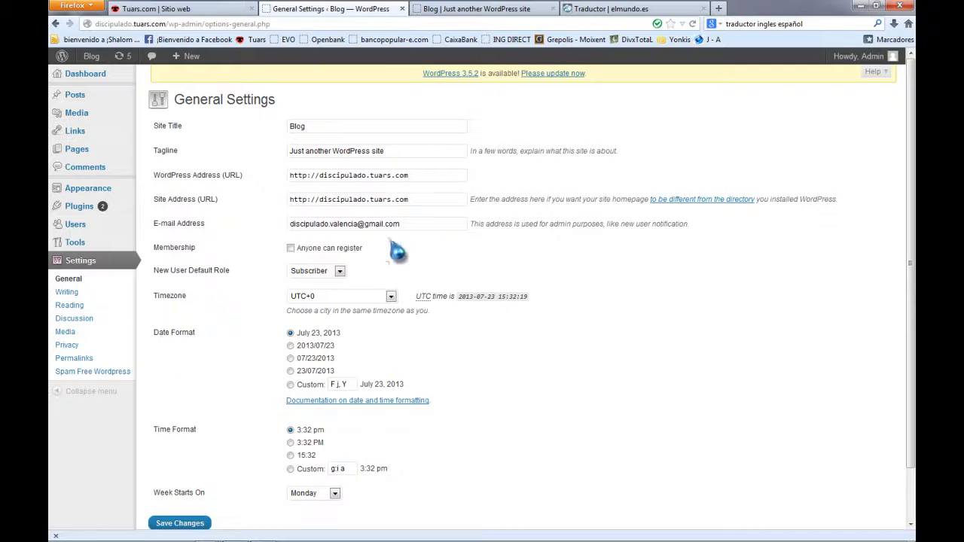
Leave the timezone at UTC+0 and make Administrator the default role for new users.
left_click(391, 296)
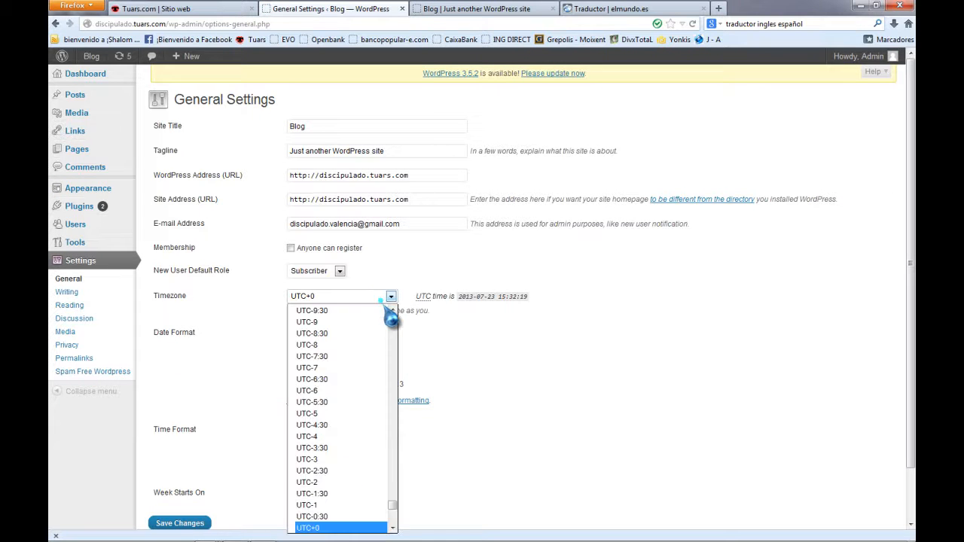
scroll(332, 427, "up", 6)
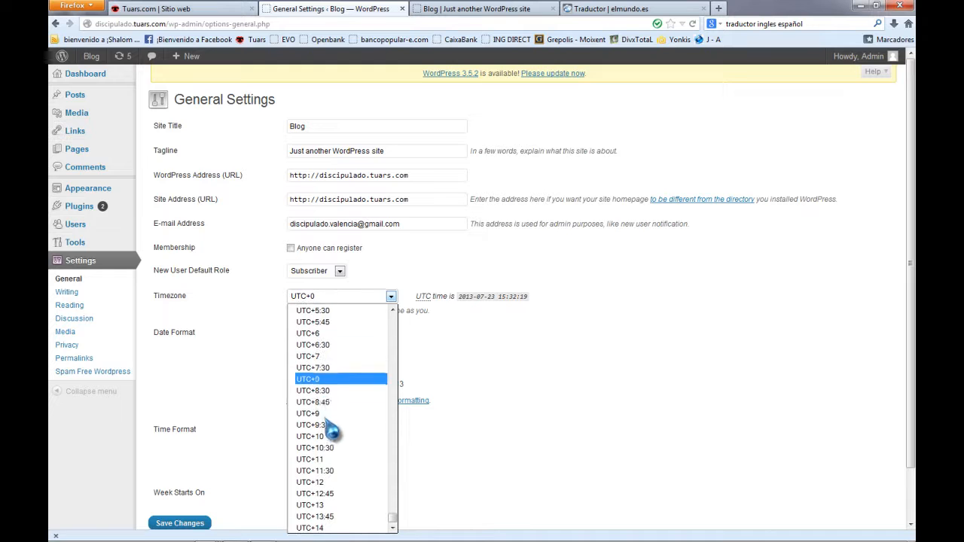
scroll(325, 335, "up", 4)
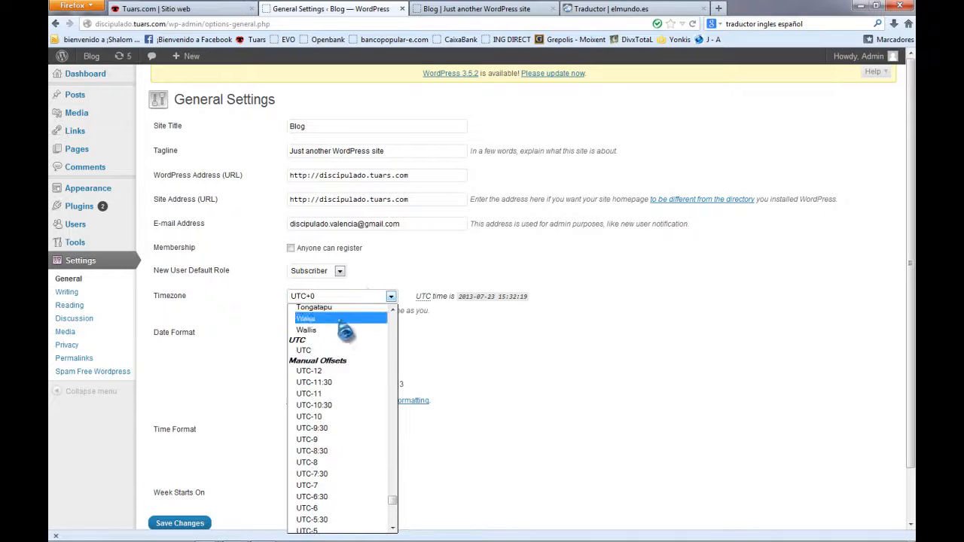
left_click(392, 257)
left_click(339, 272)
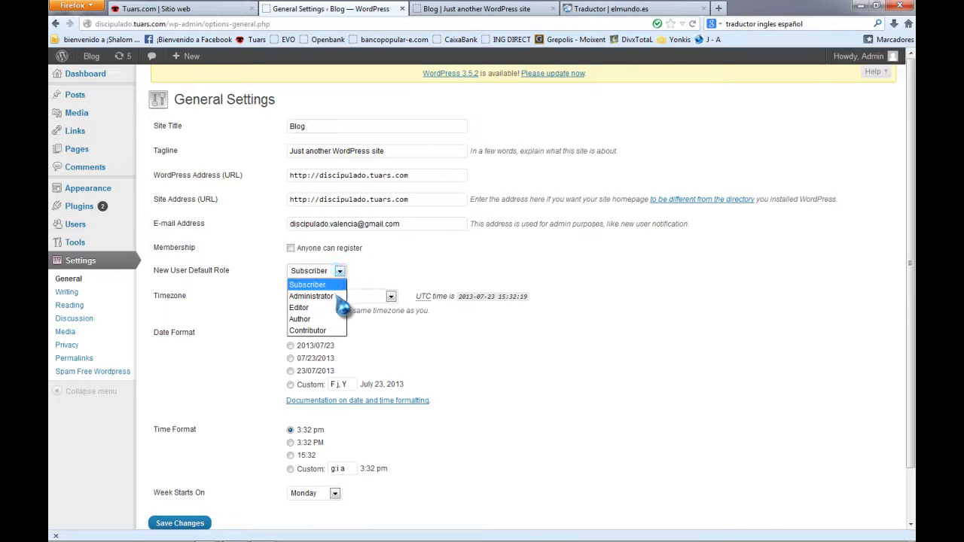
left_click(336, 296)
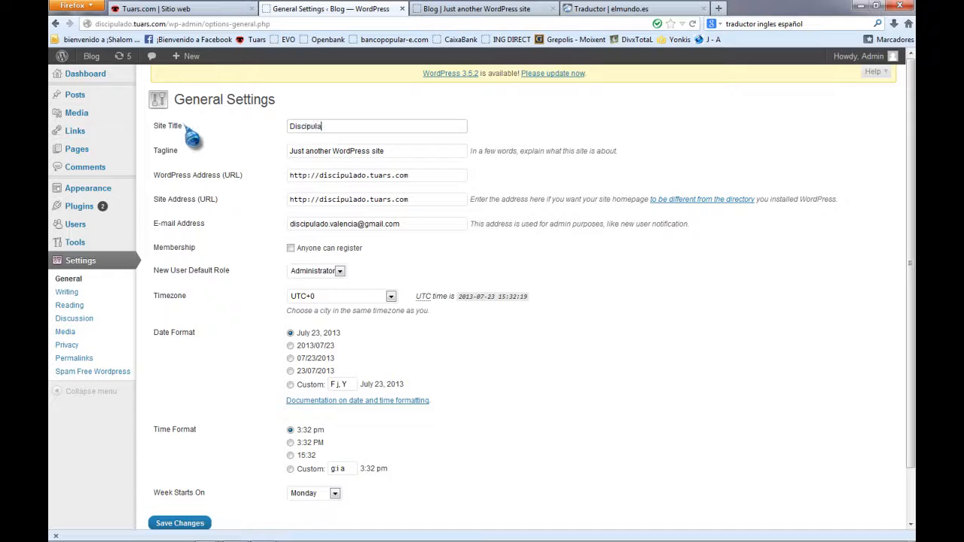
Set the site title to 'Discipulado' and the tagline to 'Valencia', then save.
key("Tab")
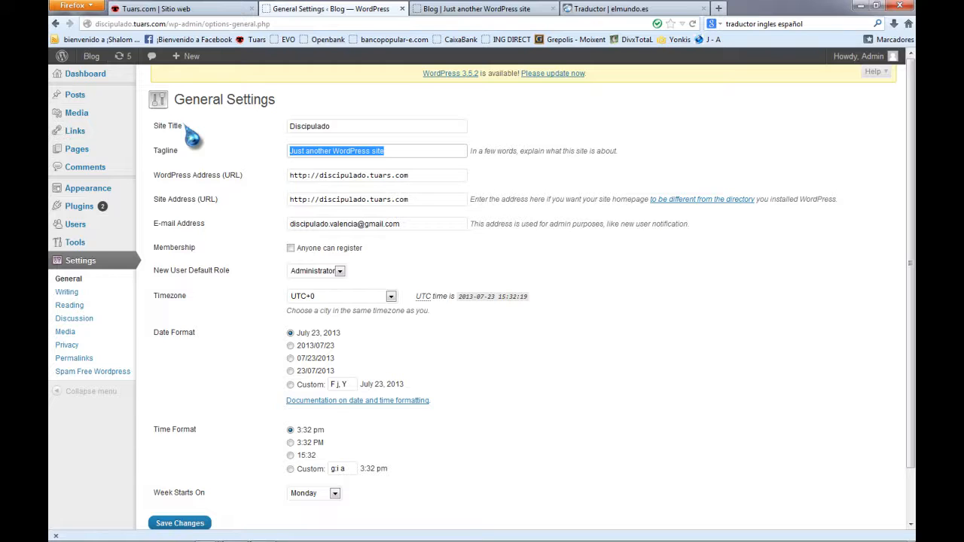
type("Valencia")
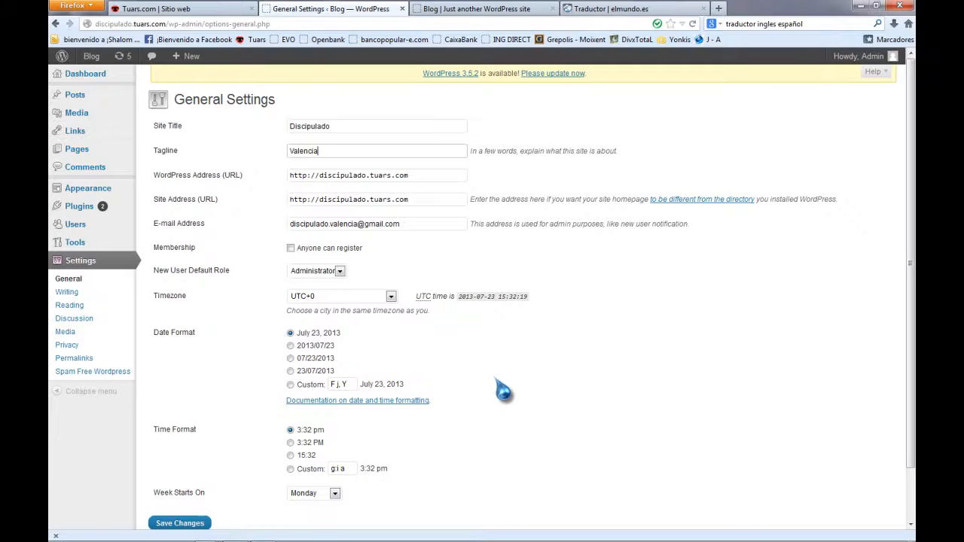
scroll(503, 390, "down", 1)
left_click(188, 468)
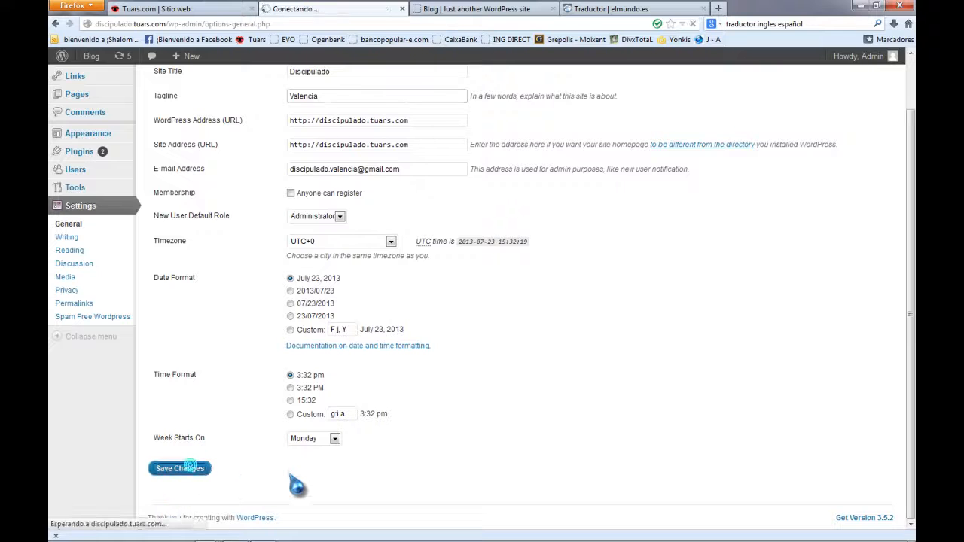
left_click(506, 10)
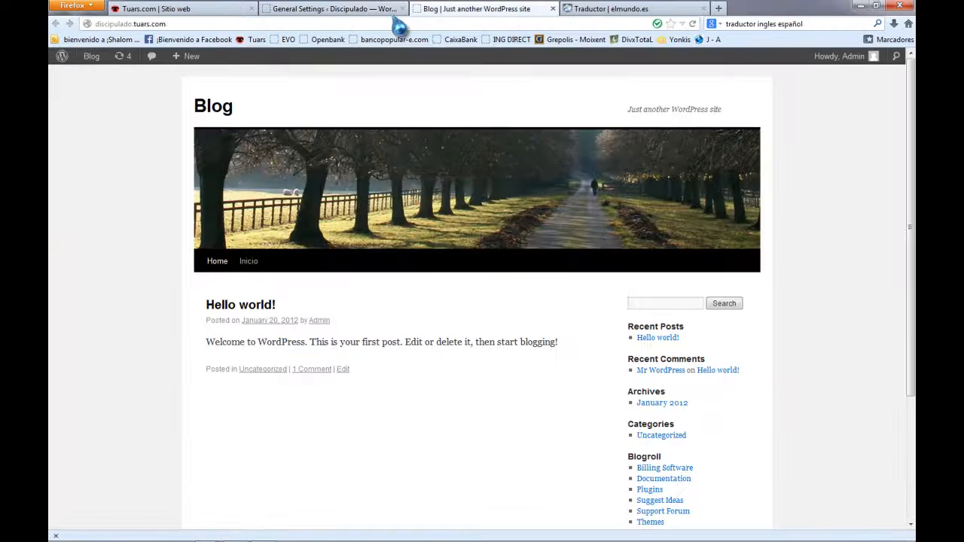
Reload the public site to confirm the 'Discipulado' title and 'Valencia' tagline, then return to General Settings.
left_click(693, 24)
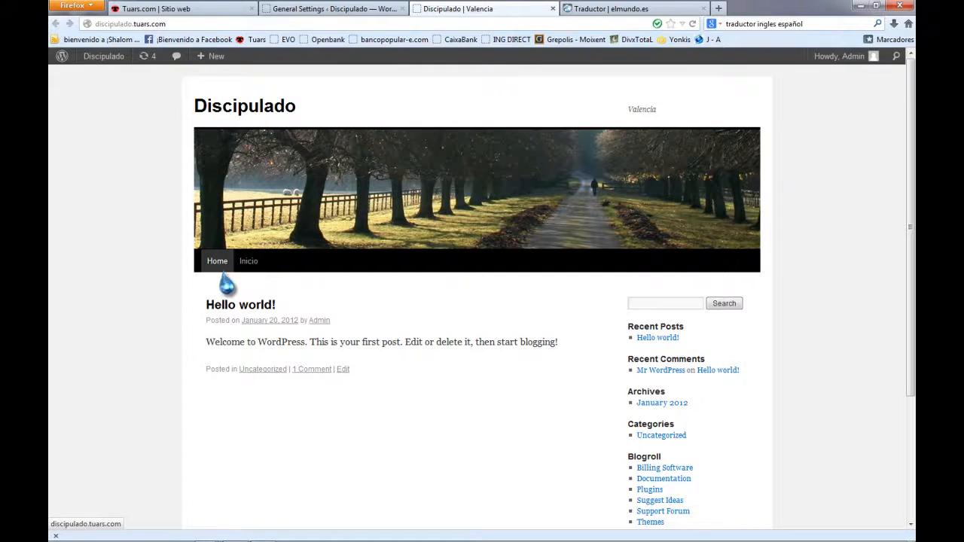
left_click(376, 10)
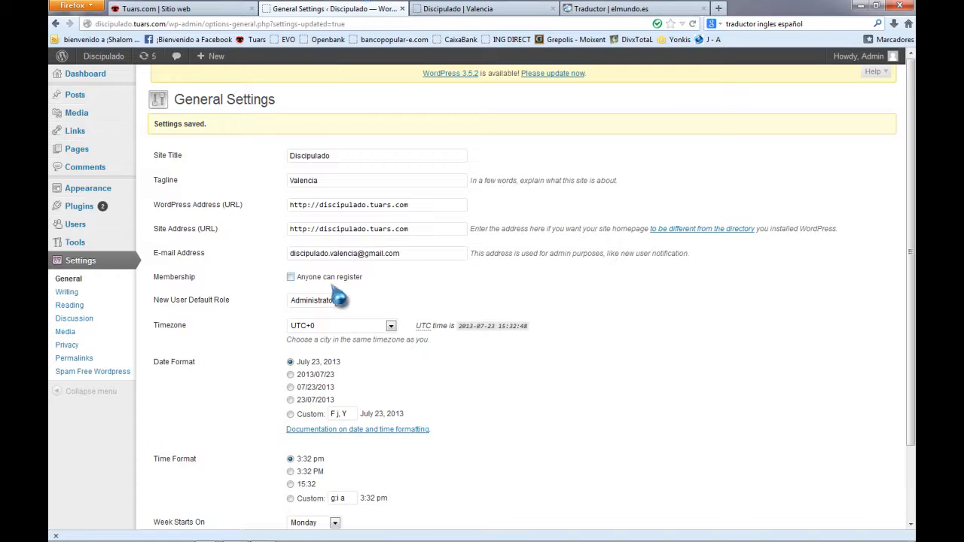
scroll(243, 452, "down", 2)
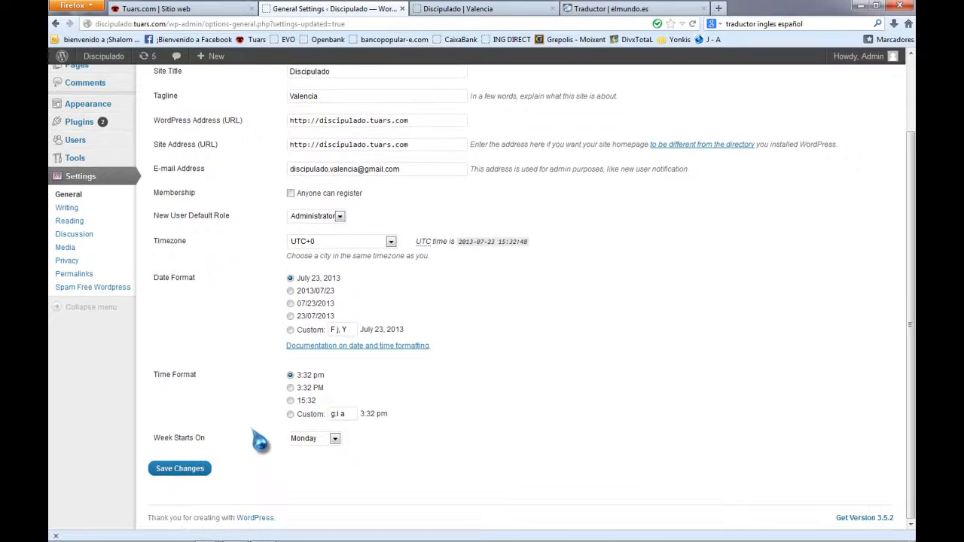
scroll(276, 402, "up", 2)
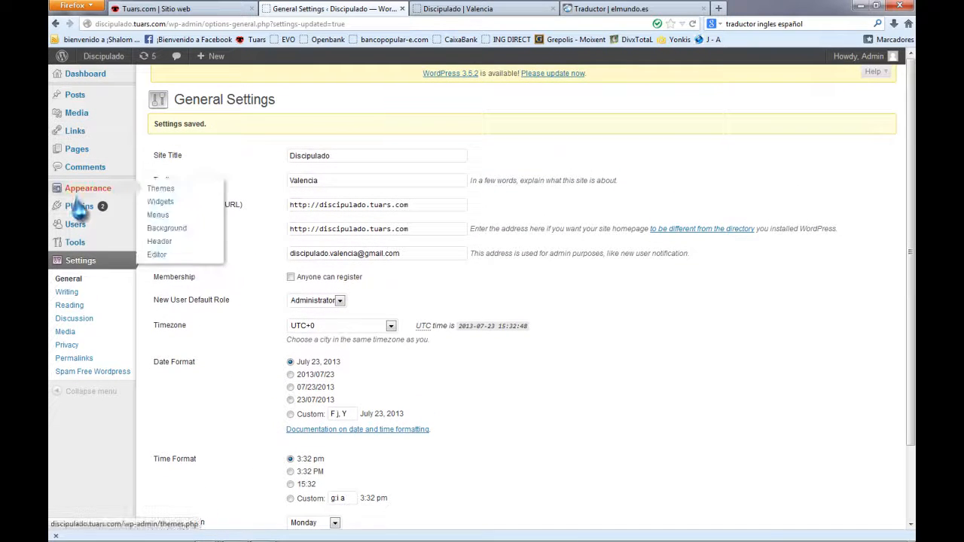
Activate the Akismet and Hello Dolly plugins in the Installed Plugins list.
mouse_move(79, 207)
left_click(142, 213)
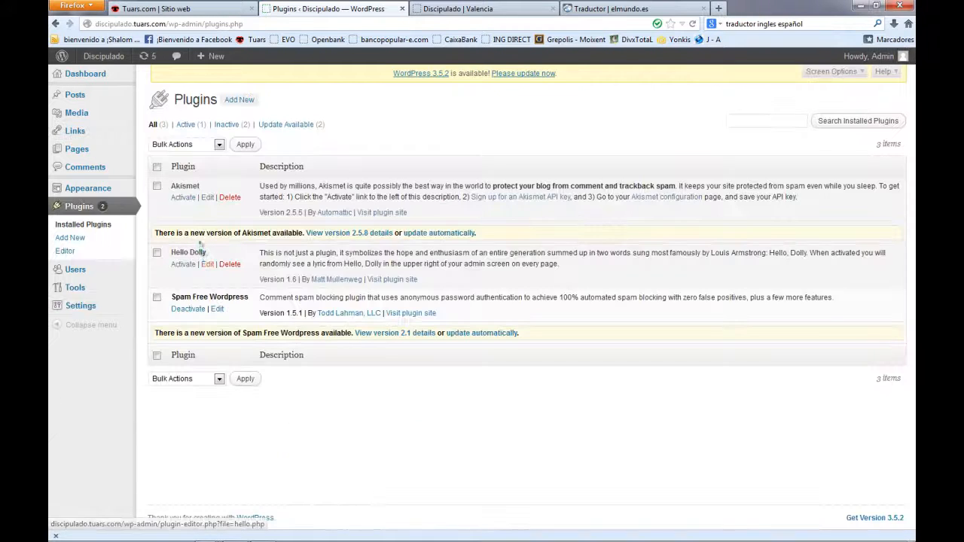
left_click(181, 198)
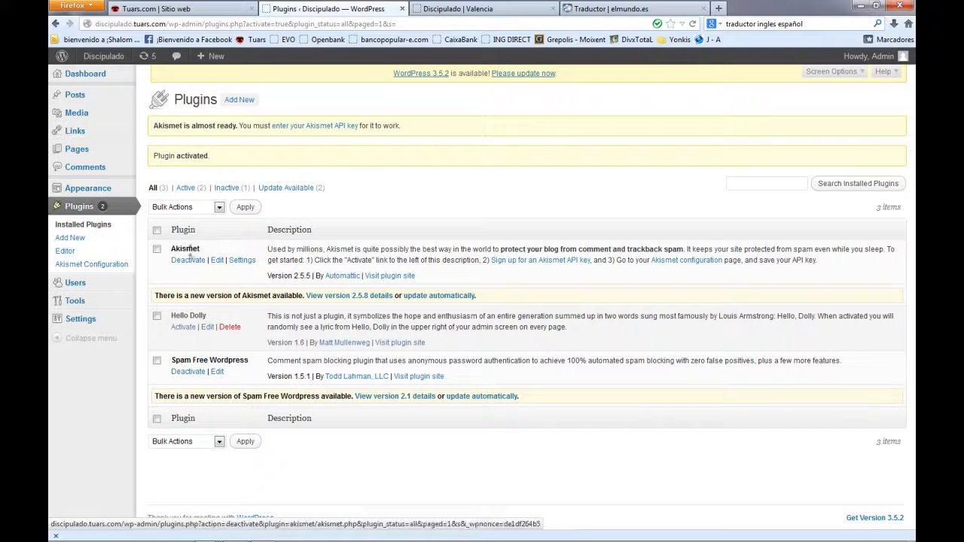
left_click(190, 326)
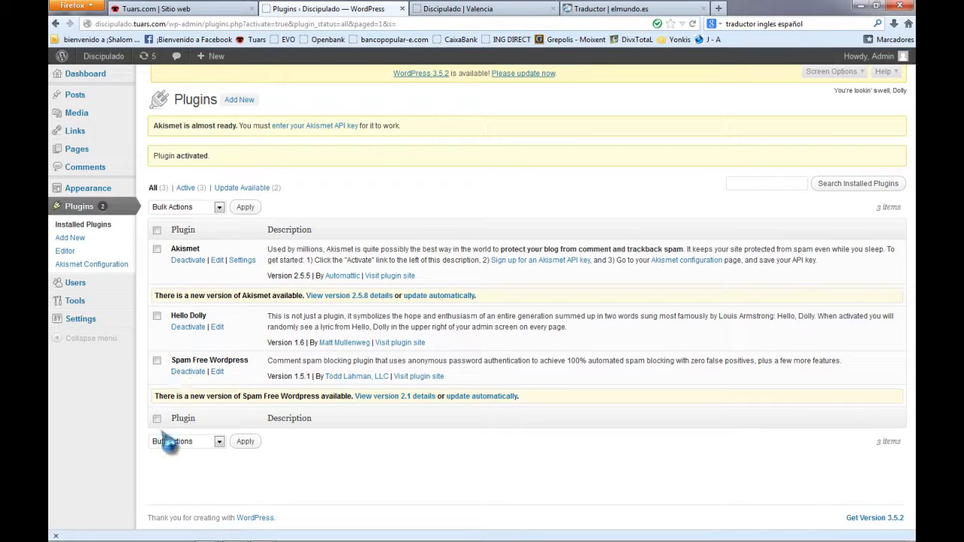
On the Add New plugins page, keep searching by Term and list plugins tagged Facebook.
left_click(84, 236)
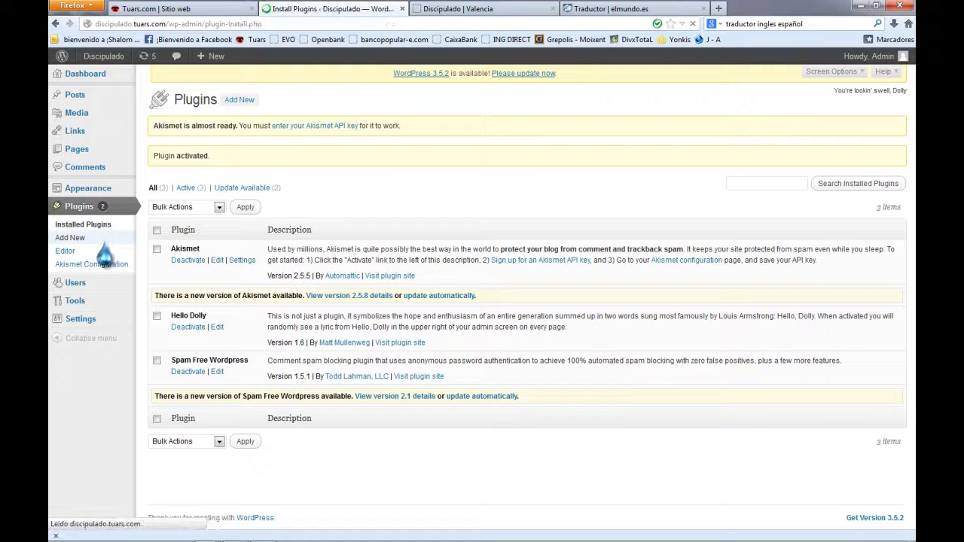
left_click(205, 237)
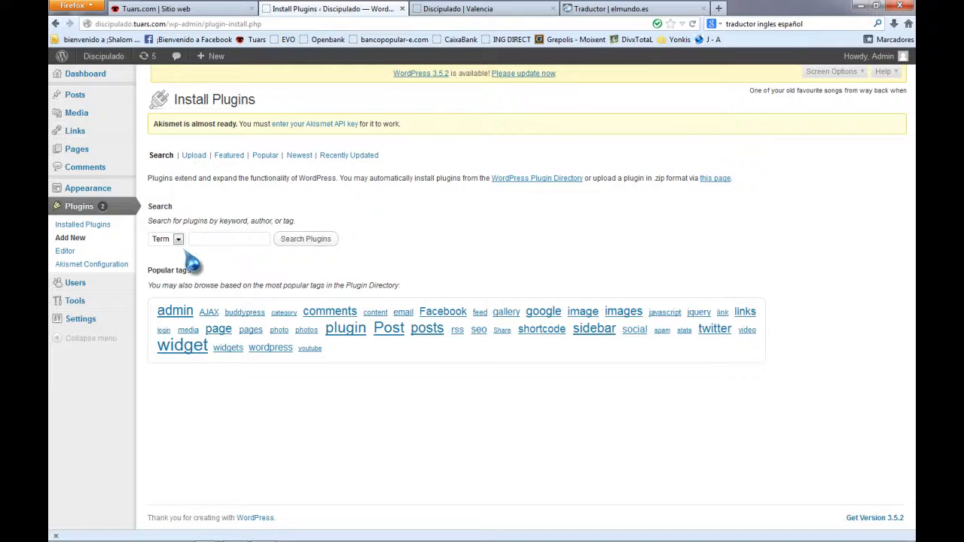
left_click(178, 240)
left_click(192, 238)
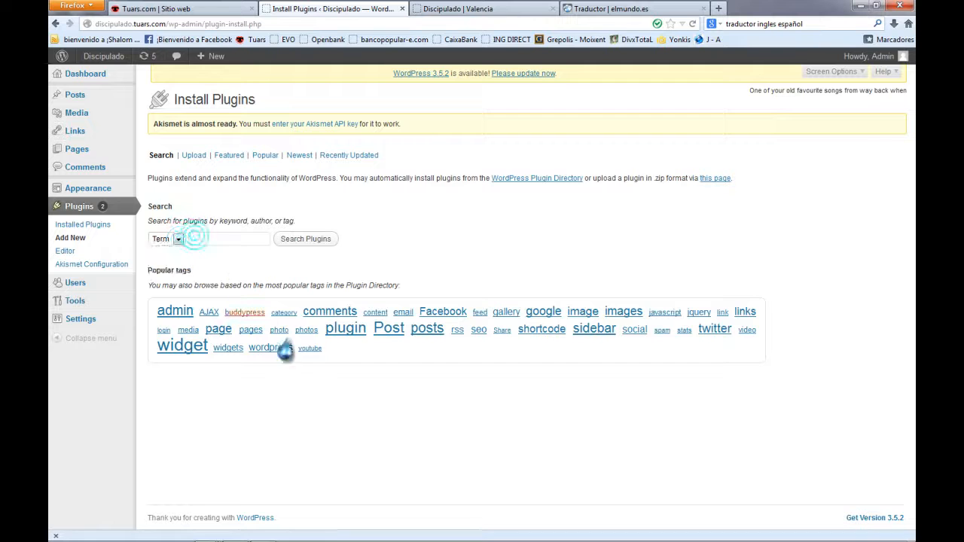
left_click(437, 315)
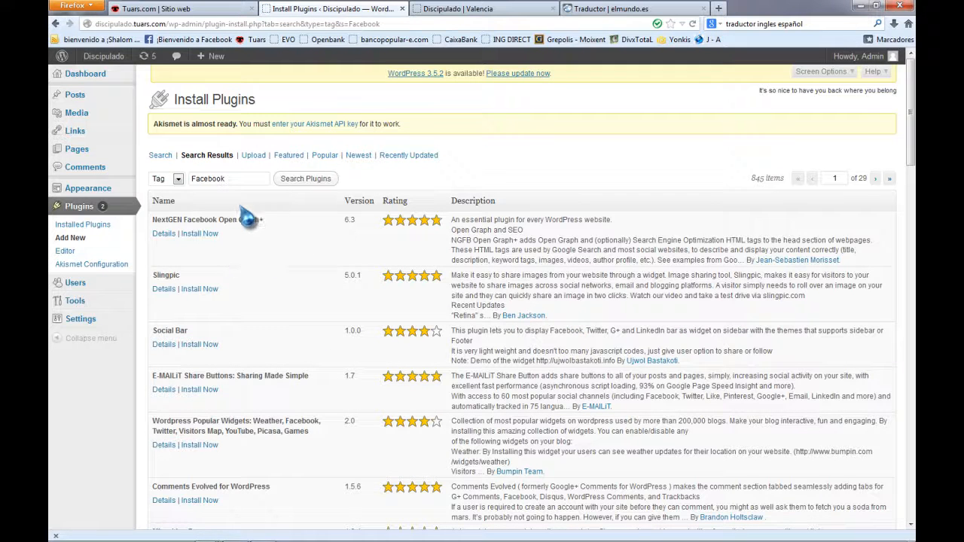
View the Upload option, then list the plugins tagged twitter.
left_click(252, 155)
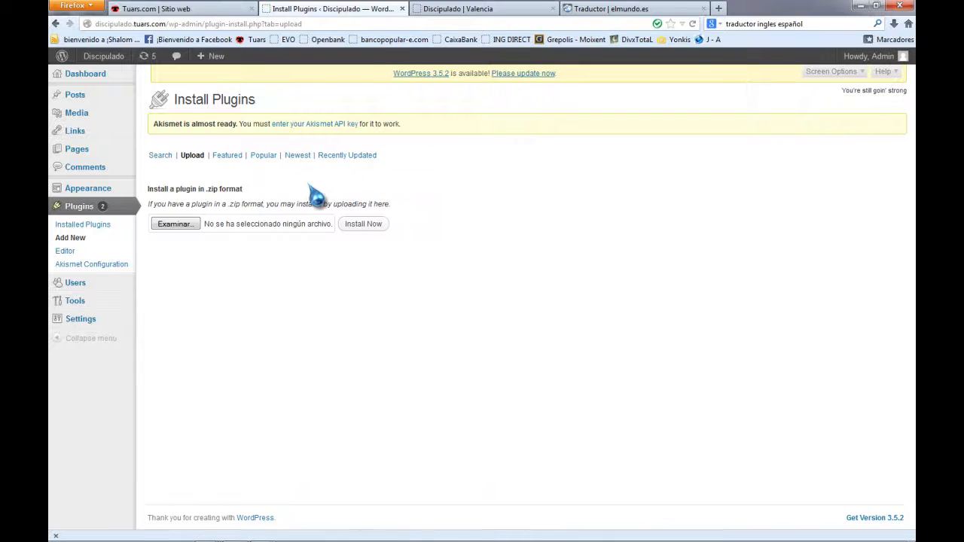
left_click(161, 155)
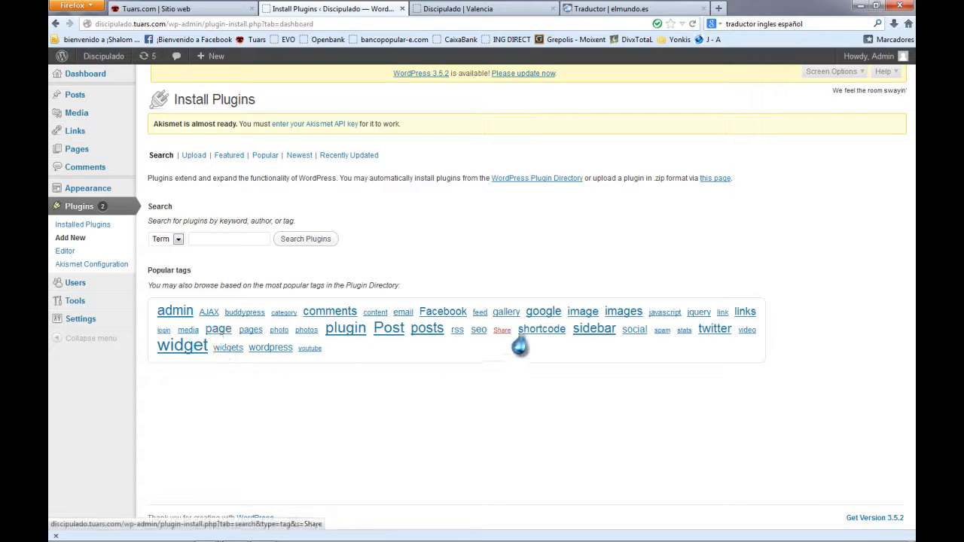
left_click(710, 334)
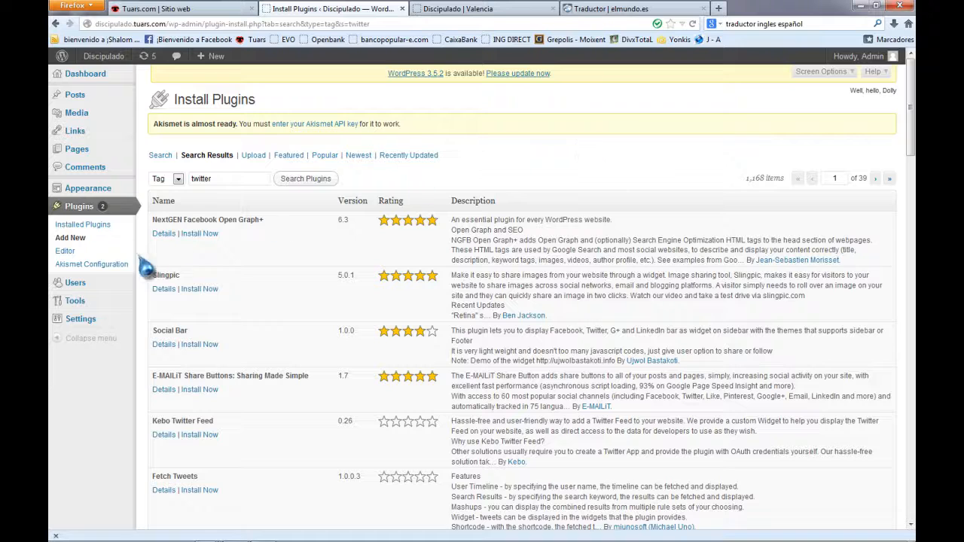
left_click(79, 133)
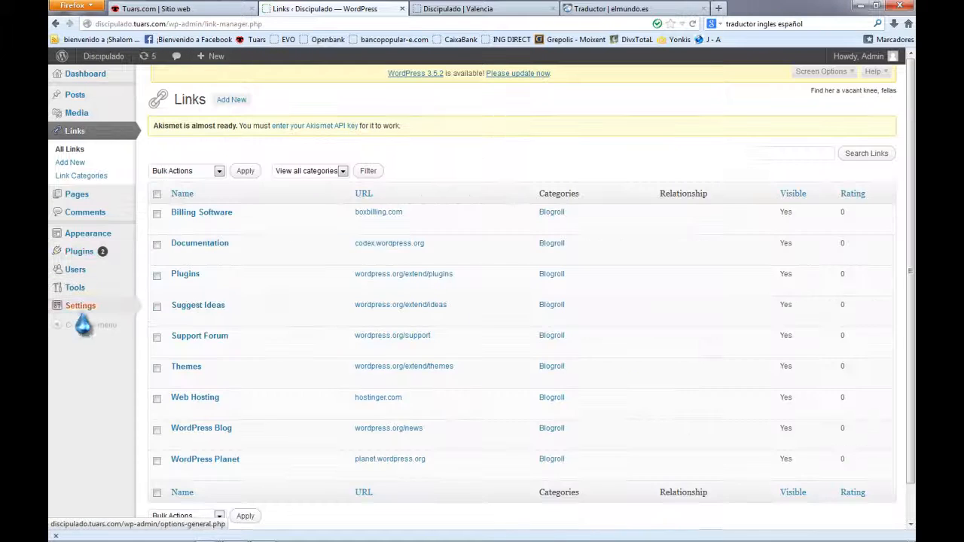
Review the blogroll links and the Spam Free Wordpress settings.
scroll(173, 354, "down", 1)
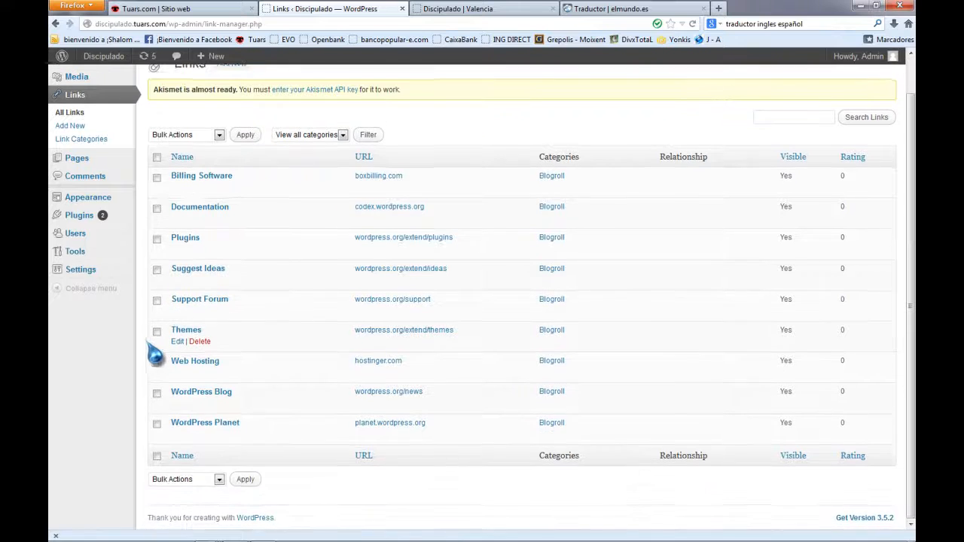
scroll(154, 354, "up", 1)
mouse_move(75, 294)
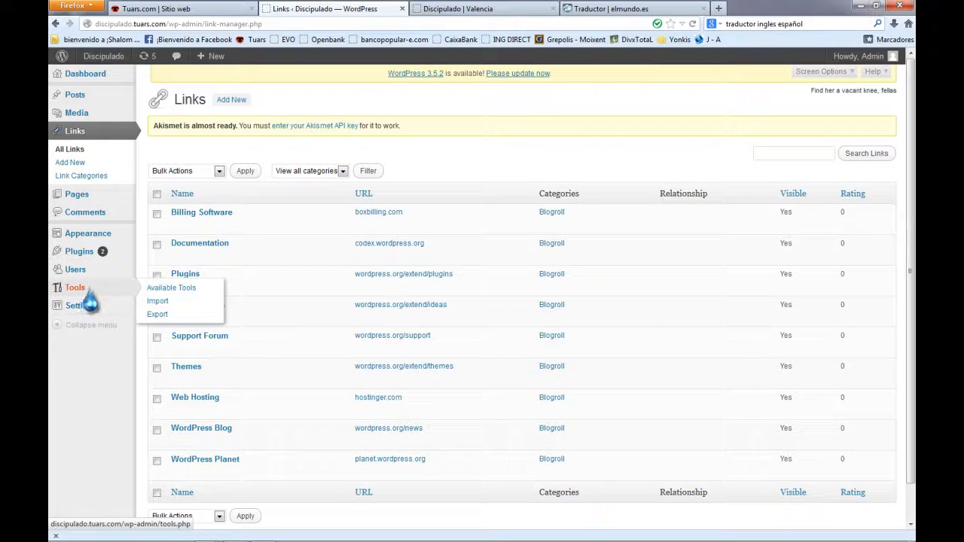
mouse_move(103, 308)
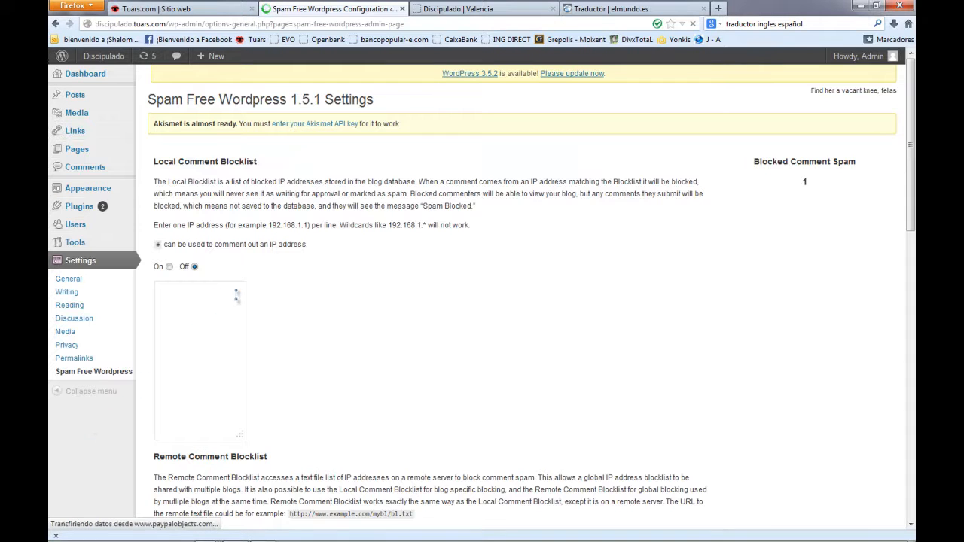
scroll(394, 355, "down", 5)
scroll(294, 295, "up", 5)
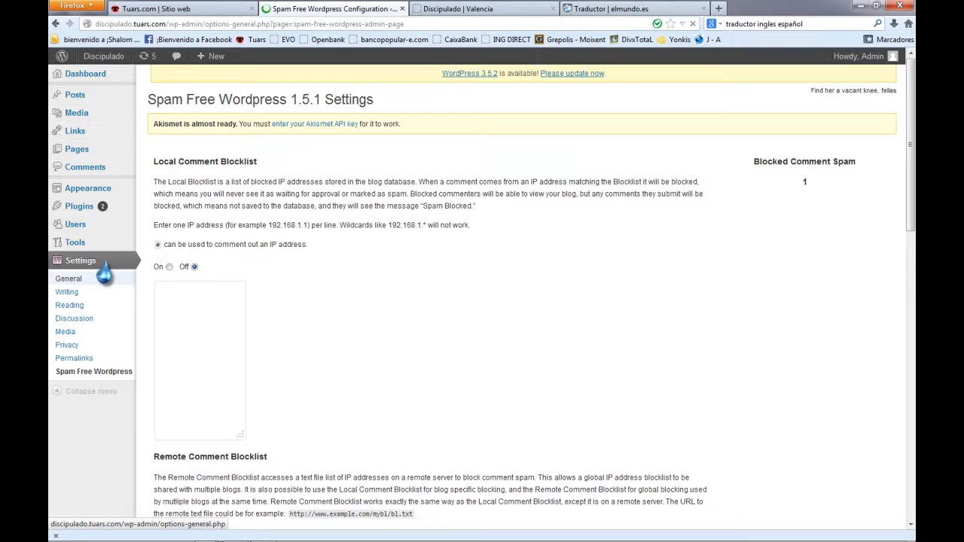
Check the privacy settings, then close the admin tab and return to Tuars Hosting.
left_click(62, 348)
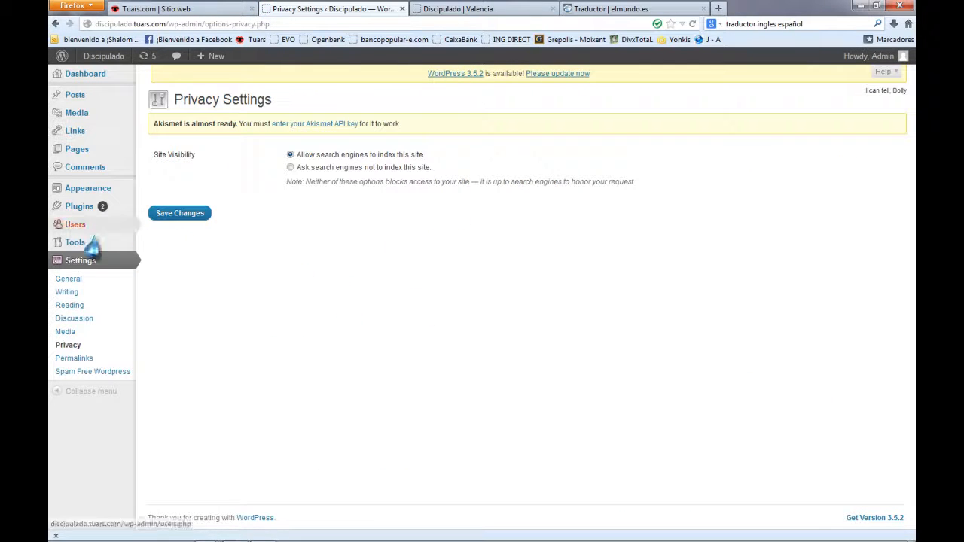
left_click(402, 9)
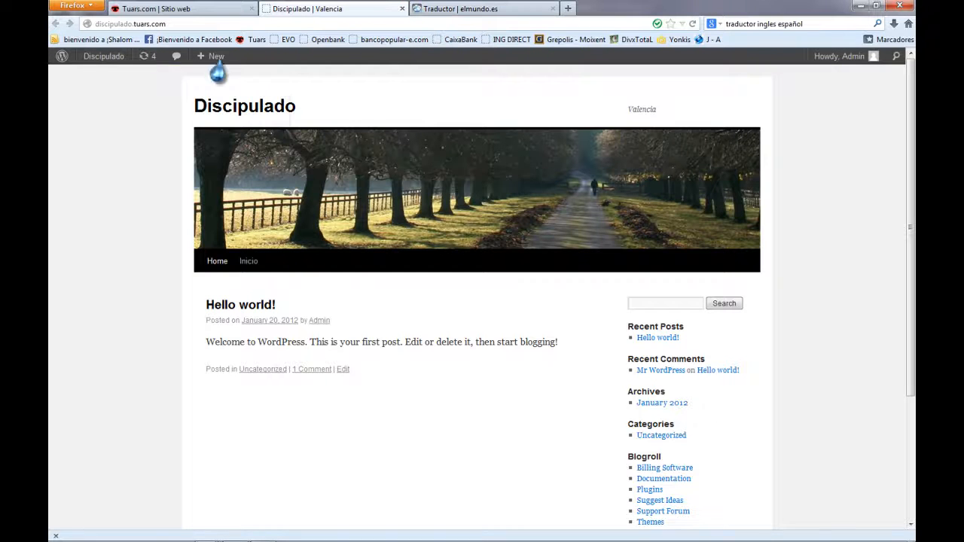
left_click(216, 9)
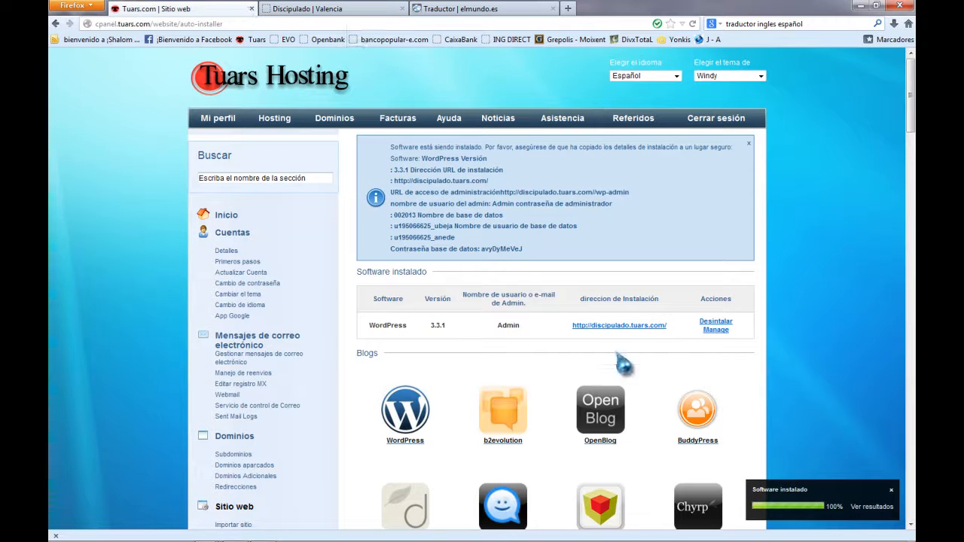
Scroll through the Auto instalador software catalogue and back to the top, then minimize Firefox.
scroll(677, 407, "down", 5)
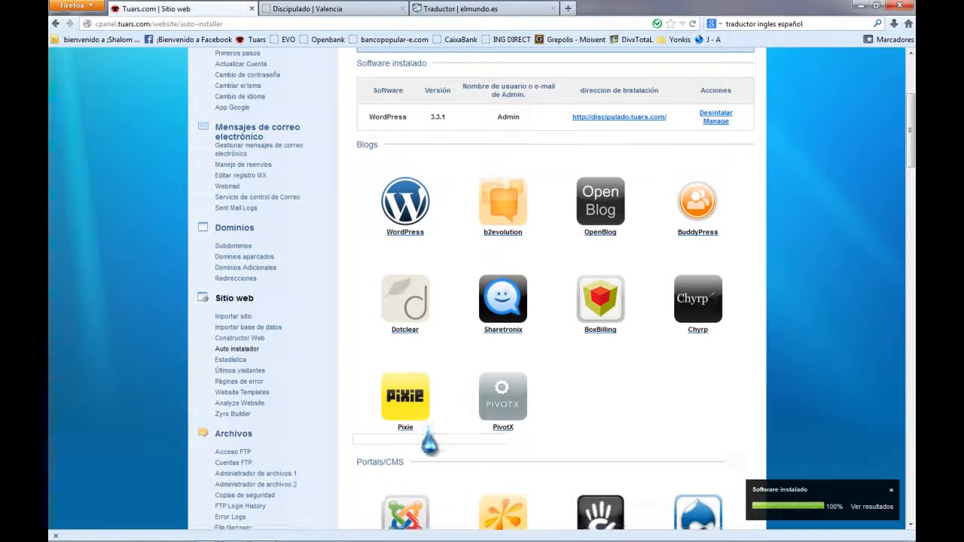
scroll(429, 443, "down", 10)
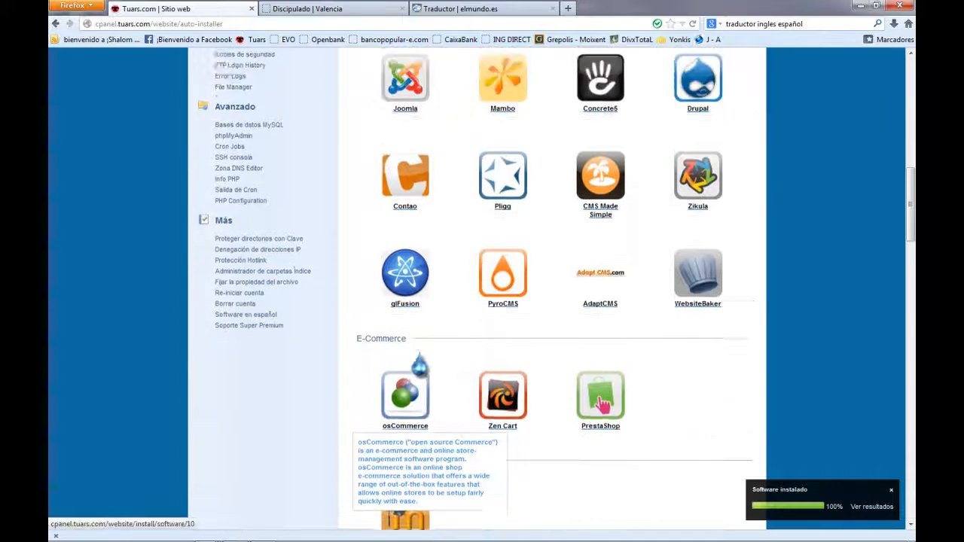
scroll(419, 367, "up", 5)
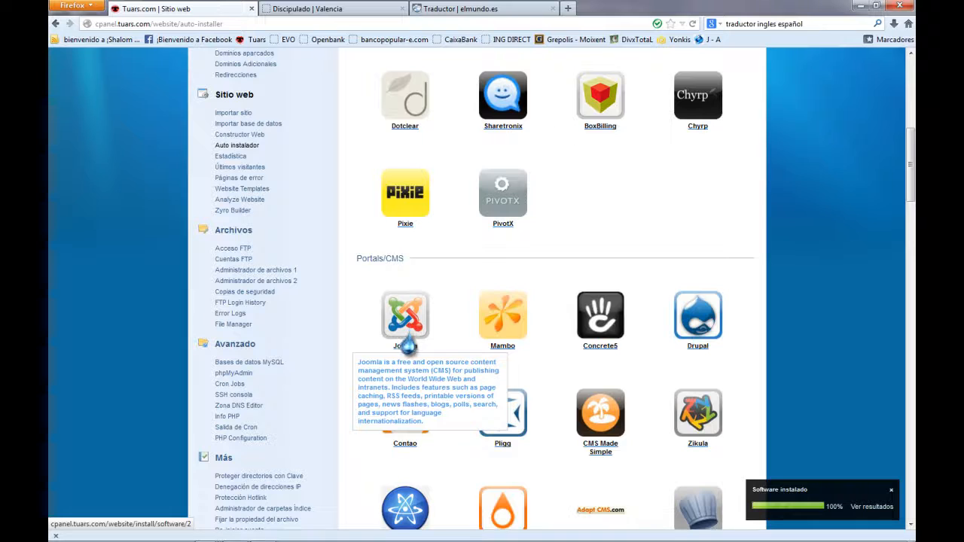
scroll(407, 346, "down", 6)
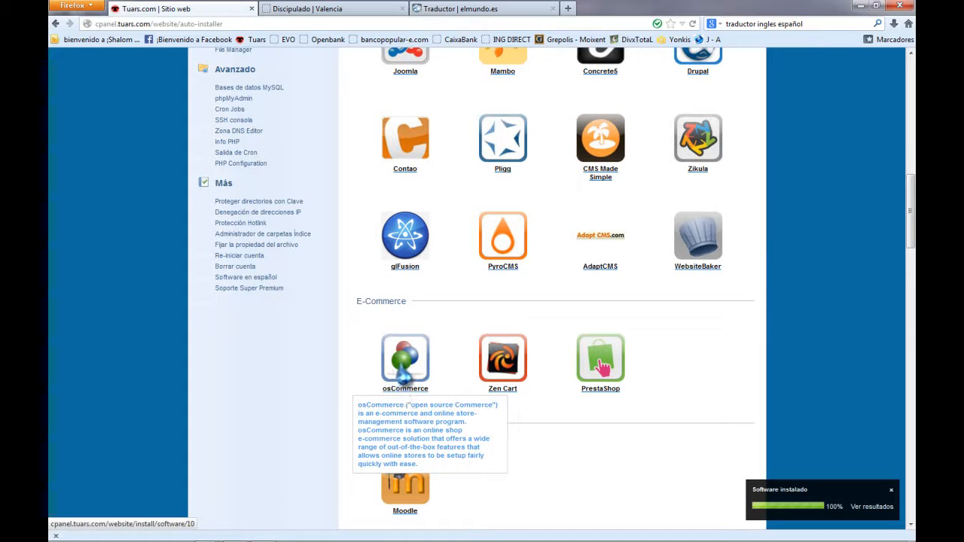
scroll(405, 374, "down", 6)
scroll(399, 376, "up", 13)
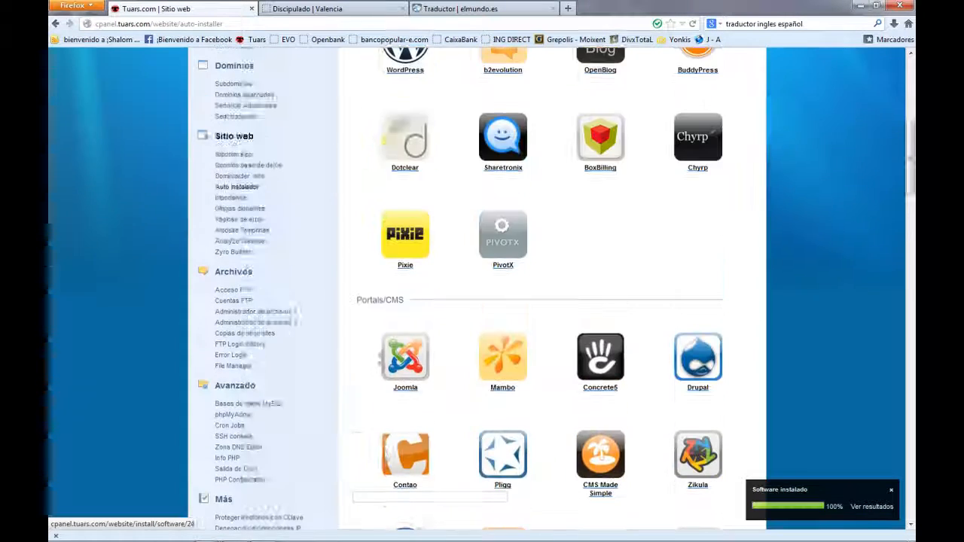
scroll(399, 376, "up", 8)
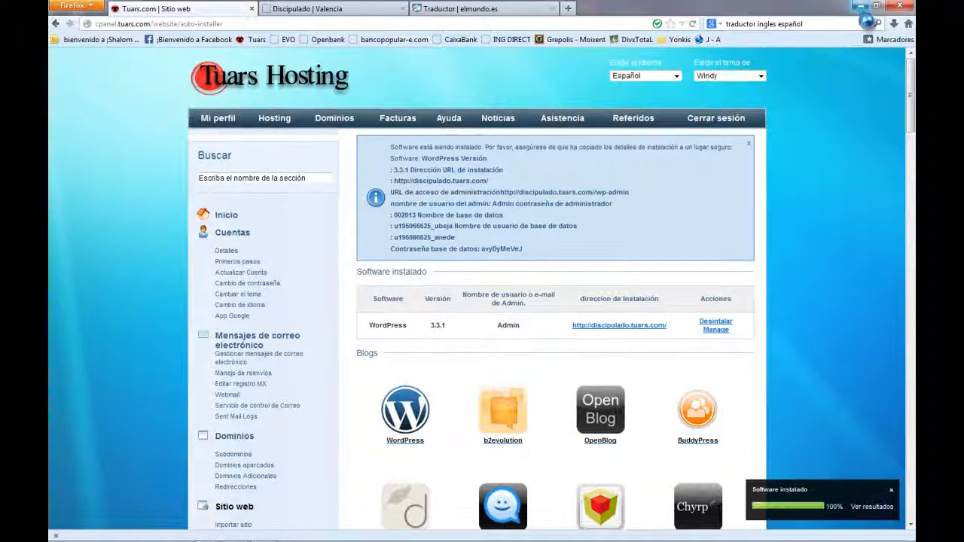
left_click(860, 6)
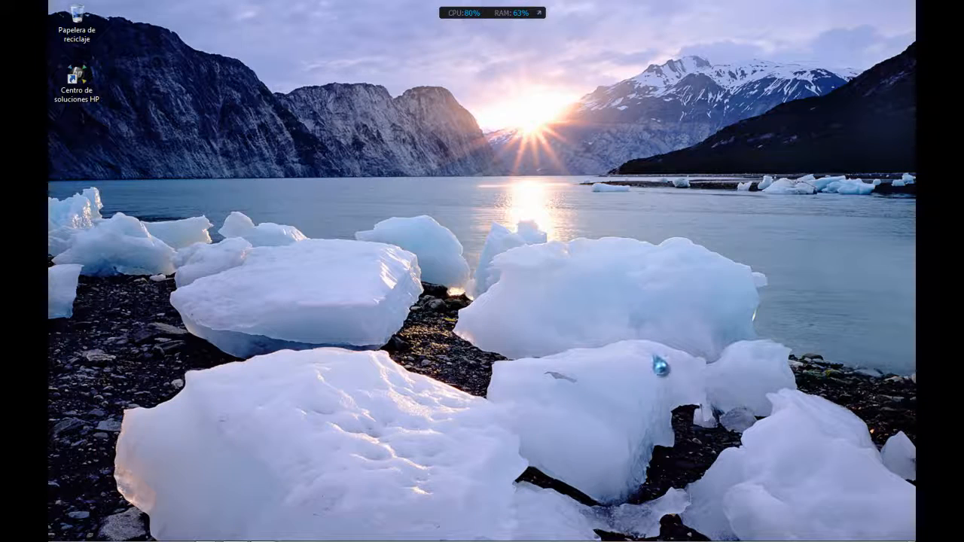